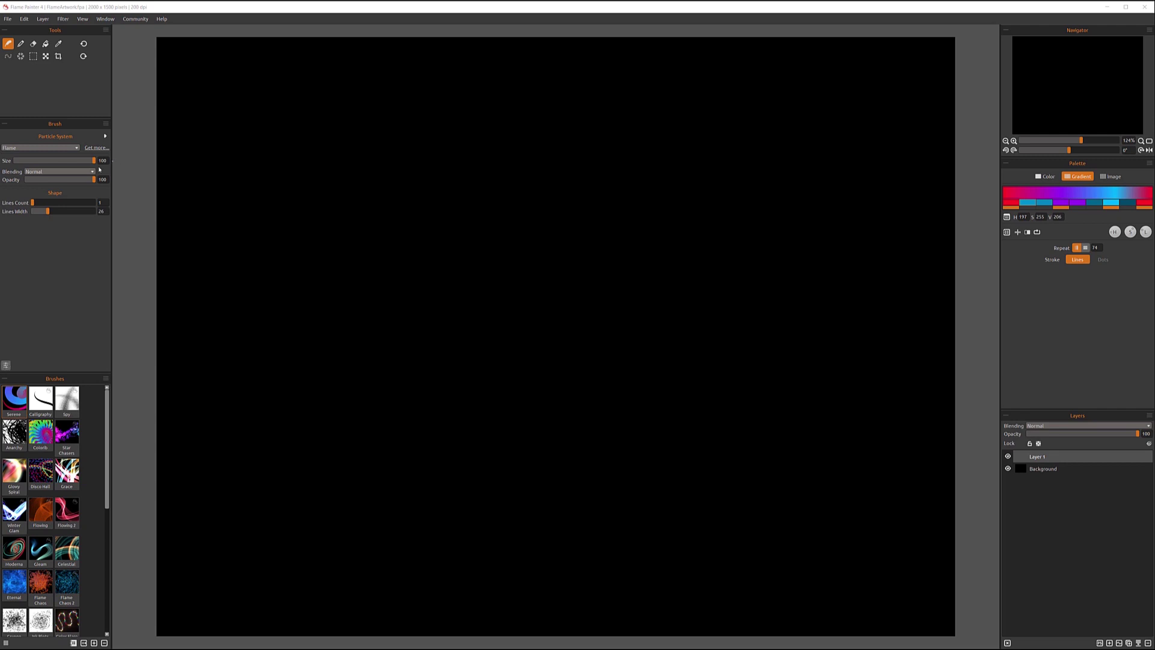
- Show the Brush Creator panel from the Window menu and expand it over the canvas
{"action": "left_click", "coordinate": [105, 20]}
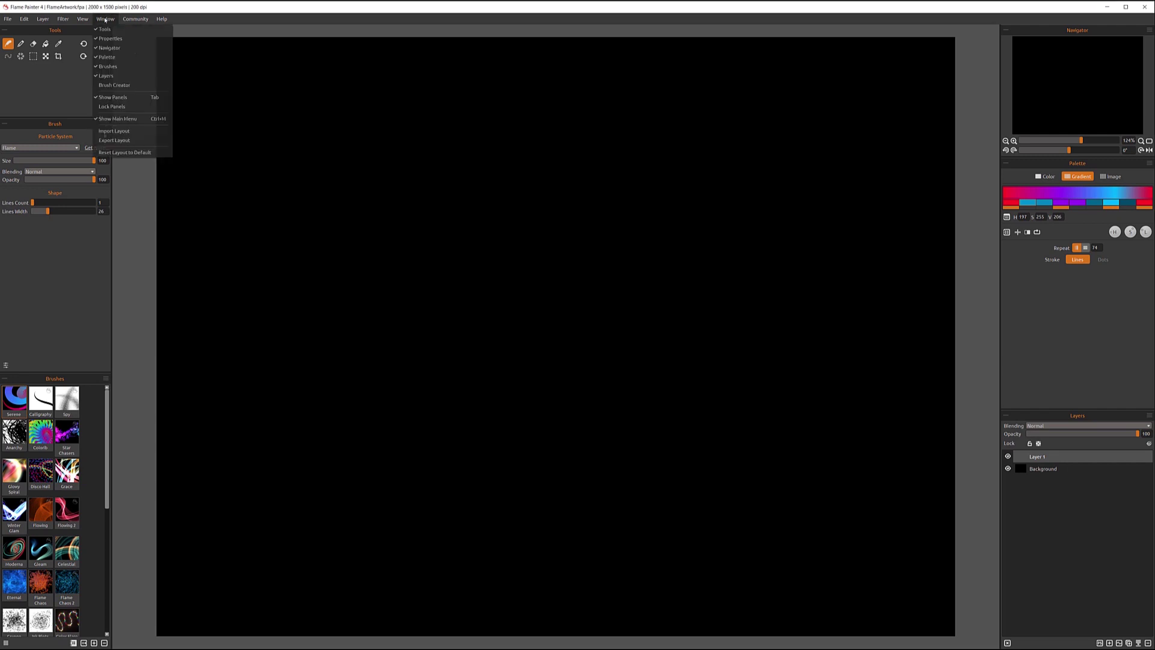
{"action": "left_click", "coordinate": [133, 87]}
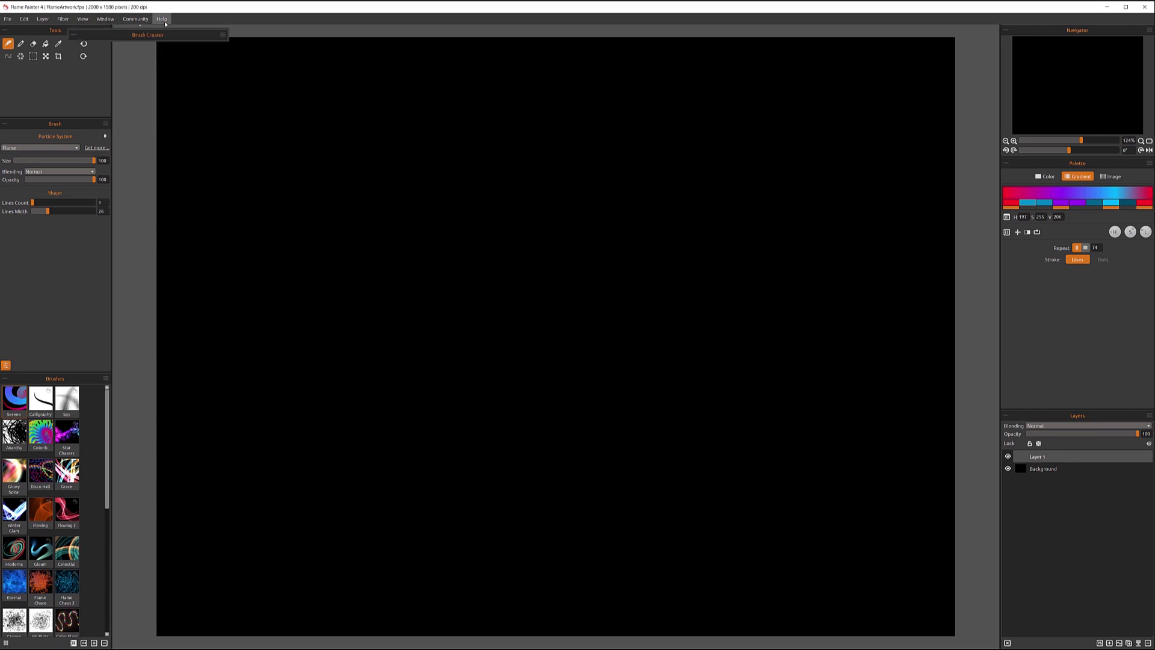
{"action": "mouse_move", "coordinate": [170, 41]}
{"action": "left_mouse_down"}
{"action": "mouse_move", "coordinate": [423, 110]}
{"action": "mouse_move", "coordinate": [481, 111]}
{"action": "left_mouse_up"}
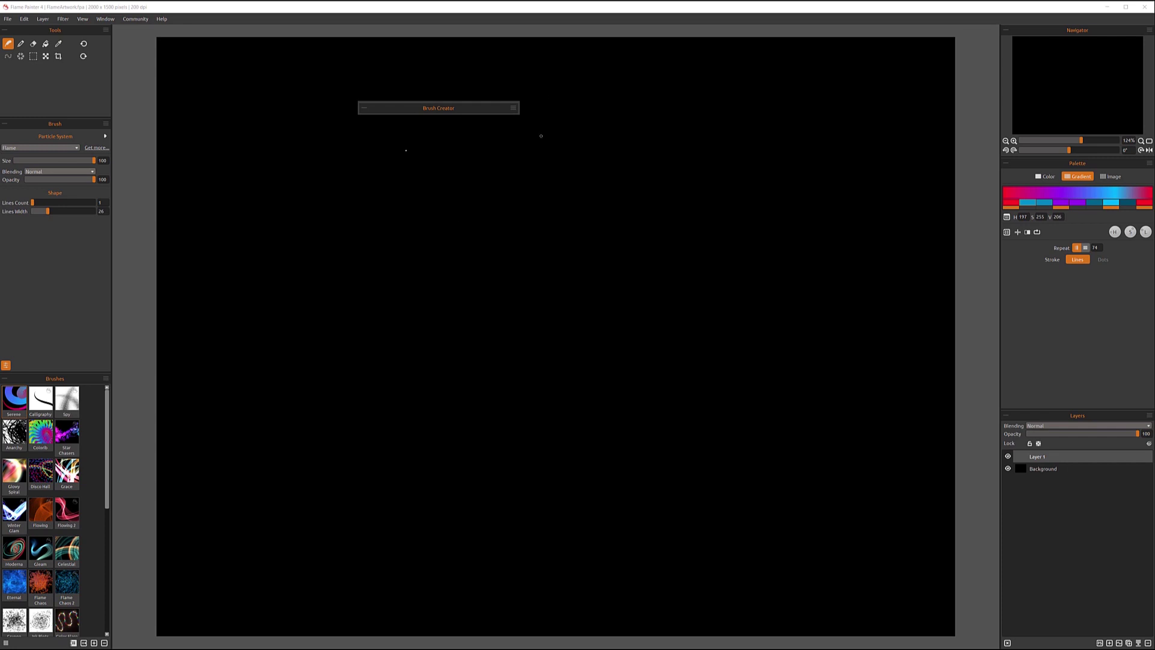
{"action": "left_click", "coordinate": [364, 108]}
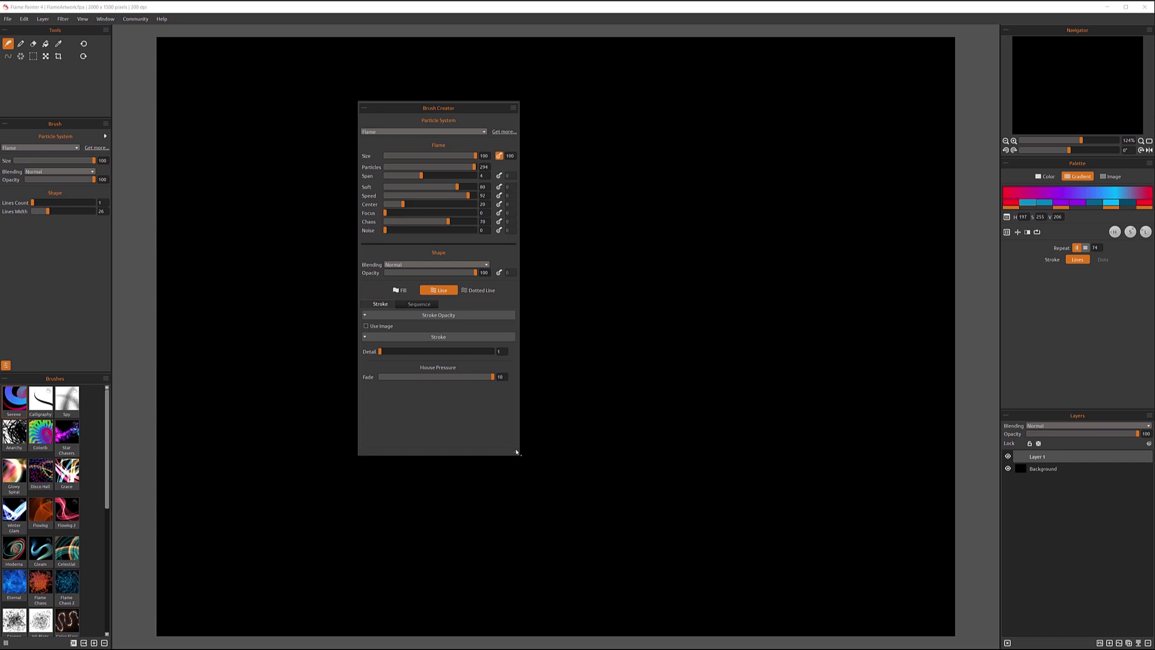
- Enlarge the Brush Creator panel and dock it beneath the Brush panel in the left column
{"action": "mouse_move", "coordinate": [515, 451]}
{"action": "left_mouse_down"}
{"action": "mouse_move", "coordinate": [670, 526]}
{"action": "mouse_move", "coordinate": [715, 515]}
{"action": "left_mouse_up"}
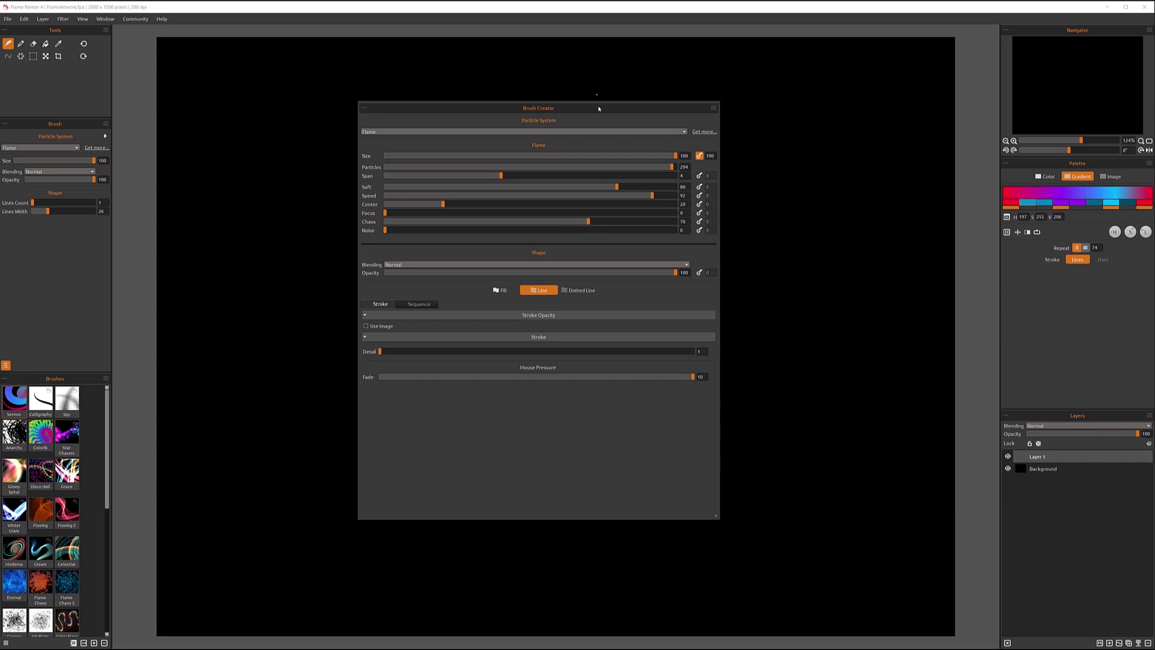
{"action": "mouse_move", "coordinate": [598, 108]}
{"action": "left_mouse_down"}
{"action": "mouse_move", "coordinate": [396, 88]}
{"action": "mouse_move", "coordinate": [374, 52]}
{"action": "left_mouse_up"}
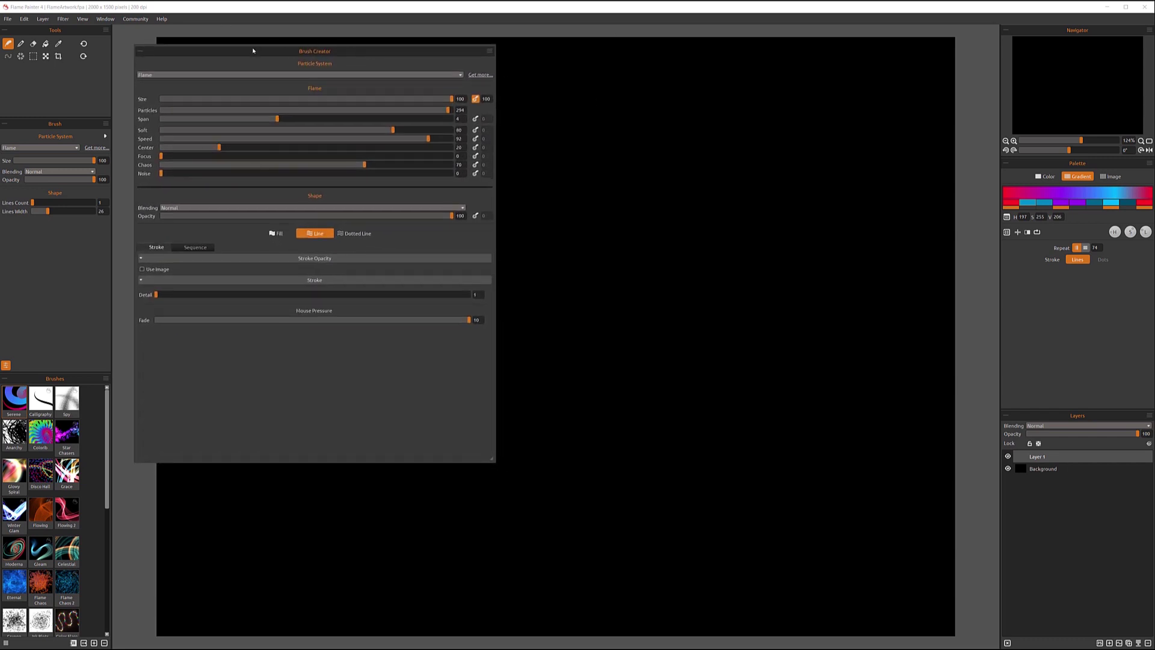
{"action": "mouse_move", "coordinate": [202, 52]}
{"action": "left_mouse_down"}
{"action": "mouse_move", "coordinate": [214, 108]}
{"action": "mouse_move", "coordinate": [34, 360]}
{"action": "mouse_move", "coordinate": [56, 396]}
{"action": "mouse_move", "coordinate": [58, 382]}
{"action": "left_mouse_up"}
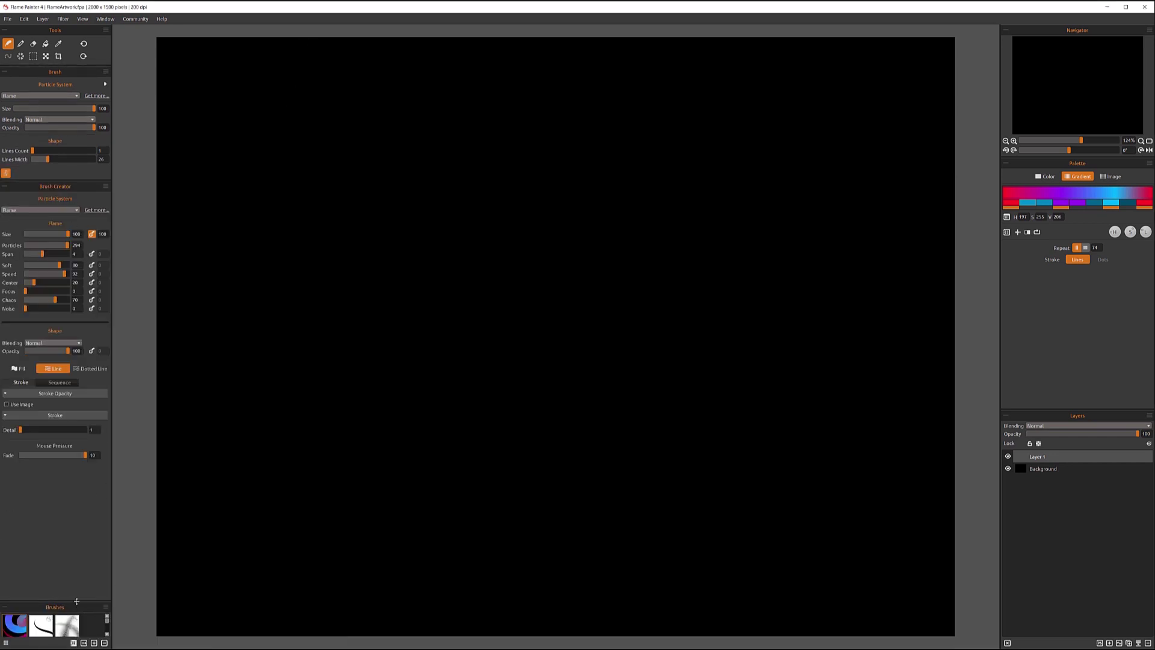
- Adjust the Brushes and Brush Creator dividers, then widen the left panel column to about double
{"action": "left_click_drag", "start_coordinate": [77, 601], "coordinate": [85, 493]}
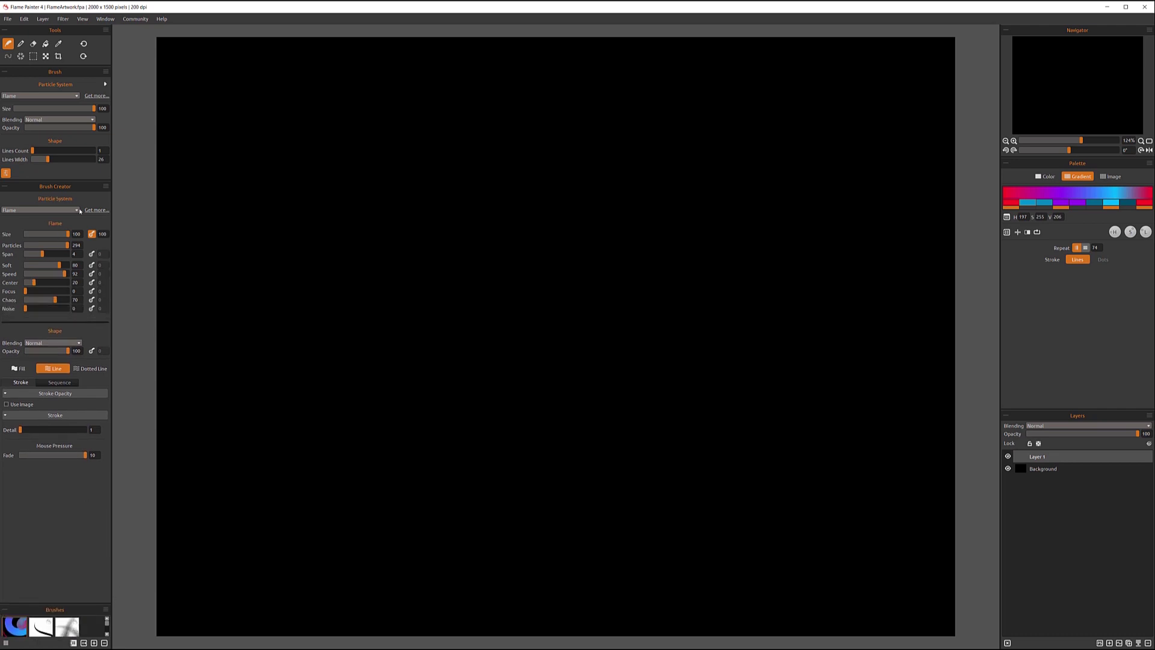
{"action": "mouse_move", "coordinate": [84, 183]}
{"action": "left_mouse_down"}
{"action": "mouse_move", "coordinate": [90, 226]}
{"action": "mouse_move", "coordinate": [93, 187]}
{"action": "left_mouse_up"}
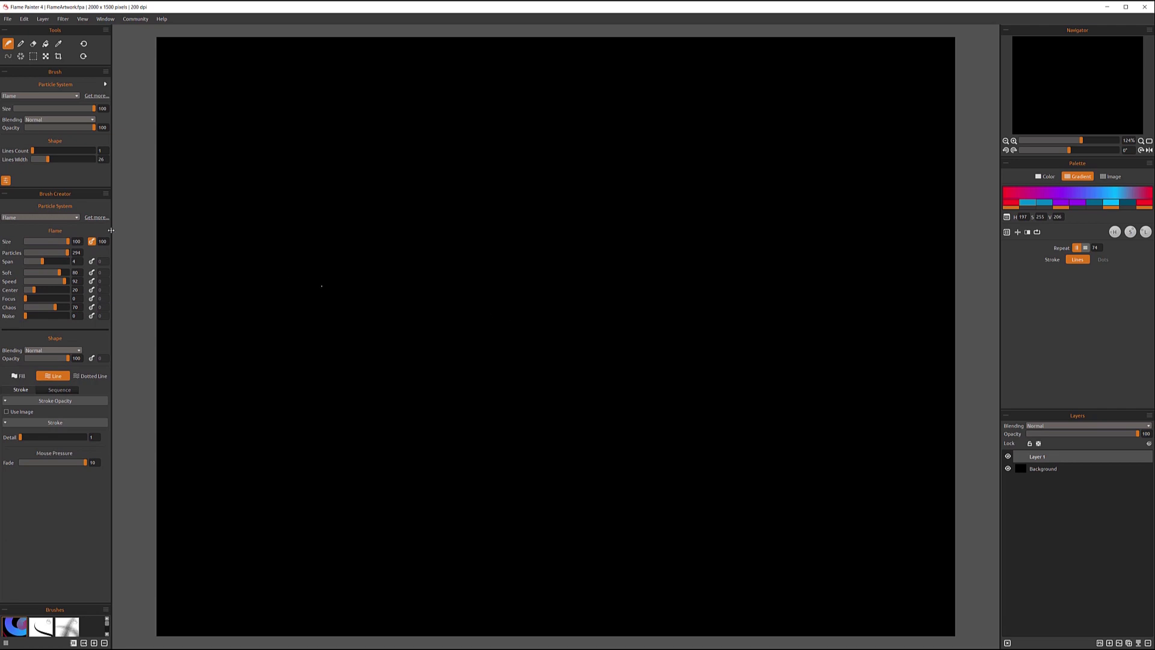
{"action": "left_click_drag", "start_coordinate": [110, 230], "coordinate": [263, 224]}
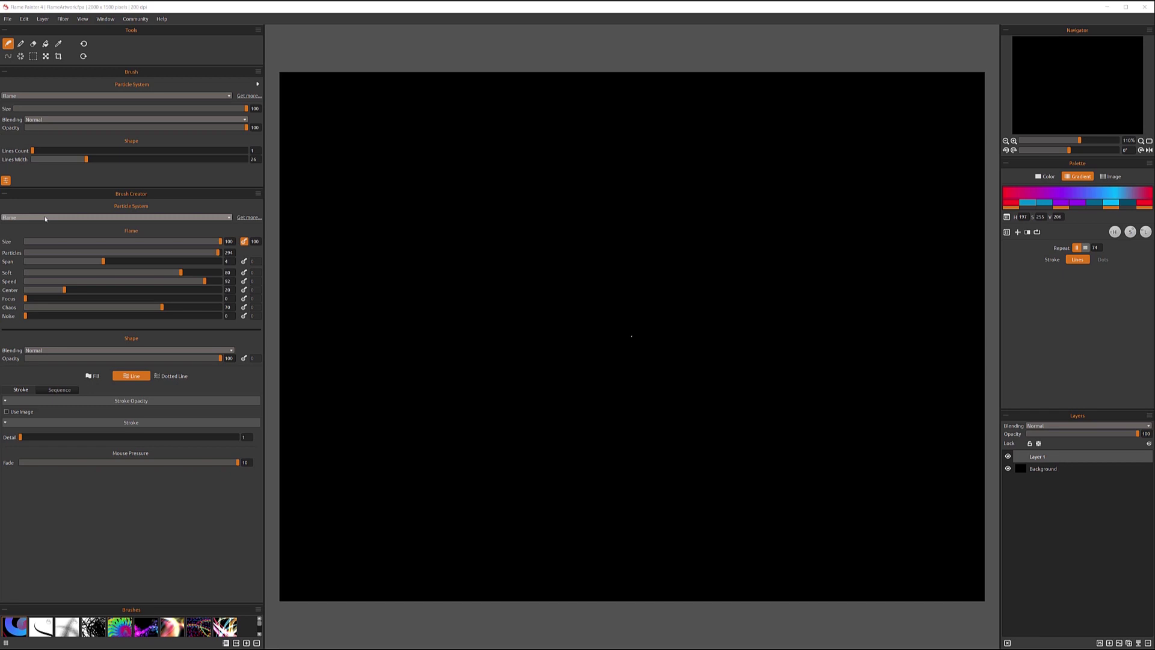
{"action": "left_click", "coordinate": [173, 217]}
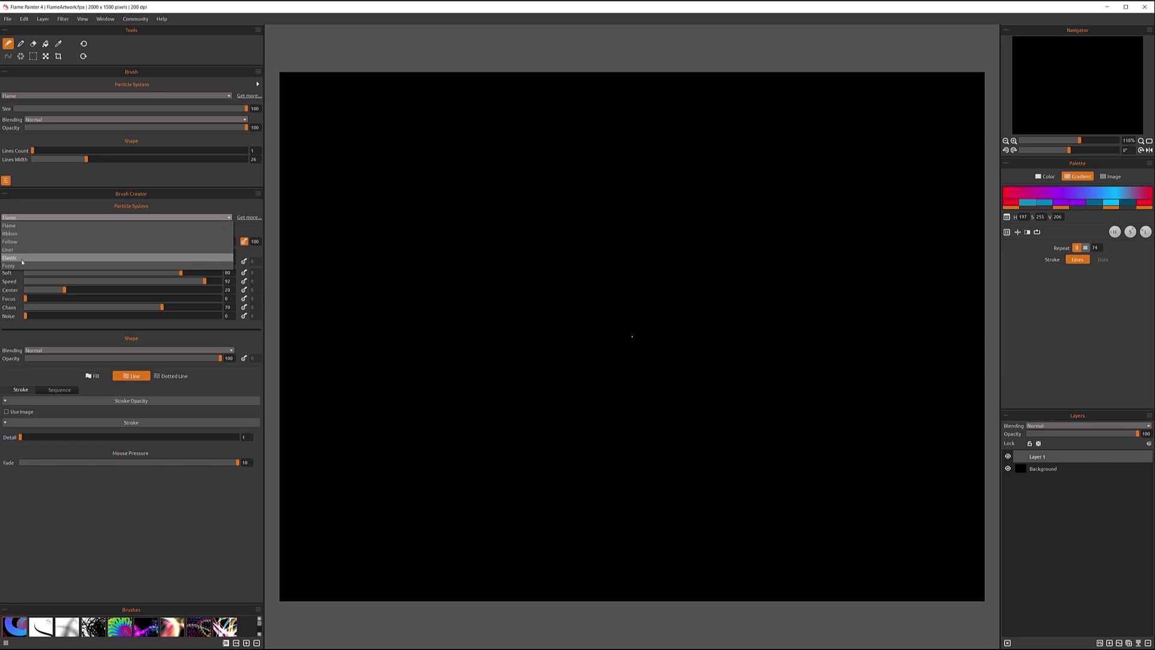
{"action": "left_click", "coordinate": [18, 225]}
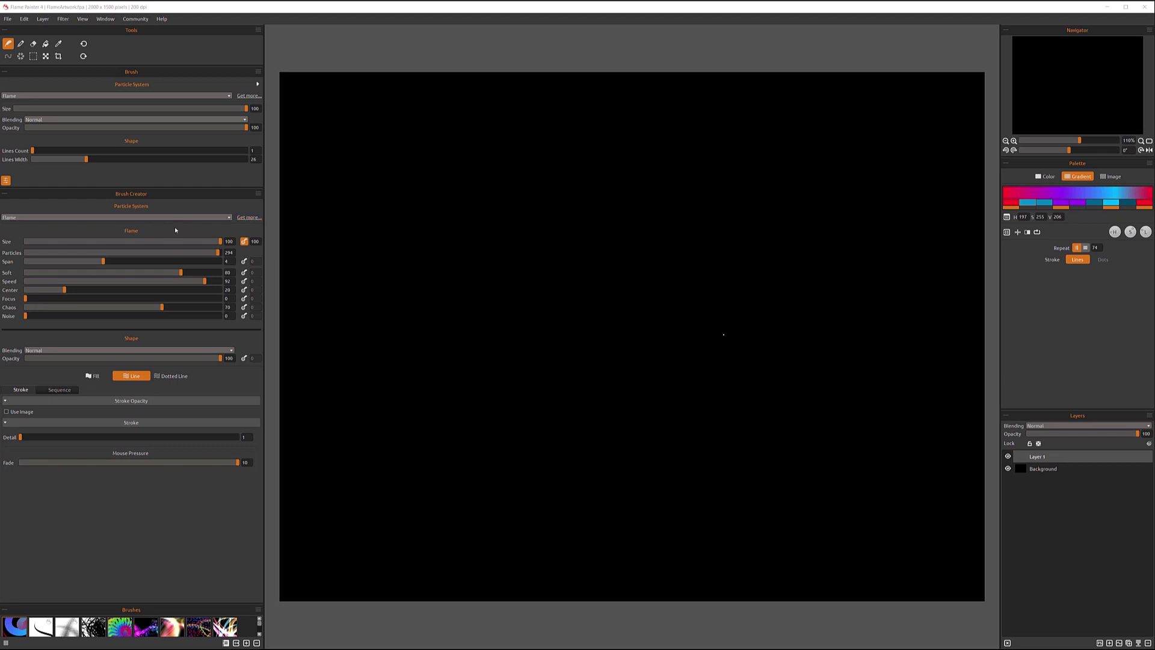
{"action": "left_click", "coordinate": [222, 217]}
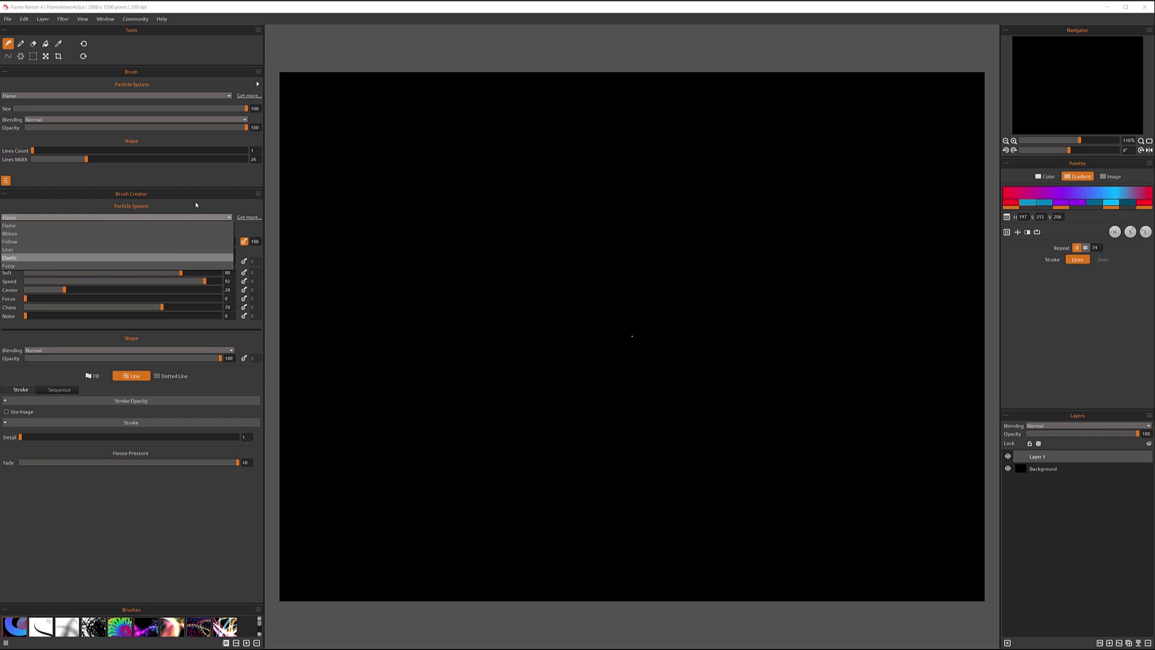
{"action": "left_click", "coordinate": [63, 212]}
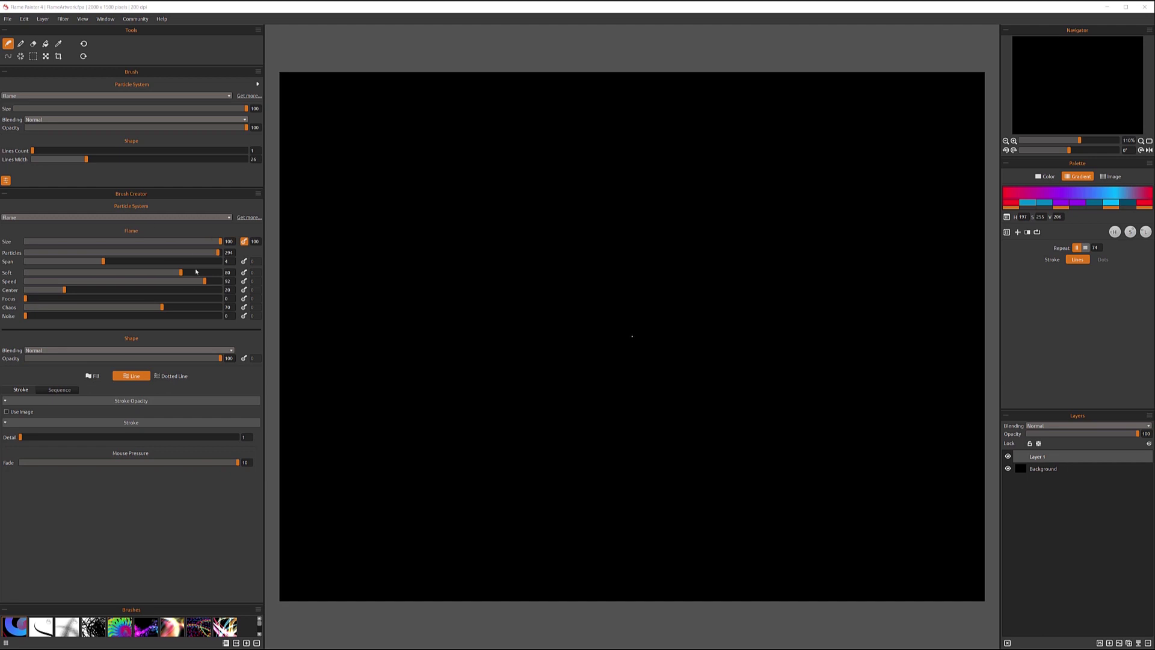
- Try the Ribbon, Follow and Liner particle systems in turn
{"action": "left_click", "coordinate": [96, 217]}
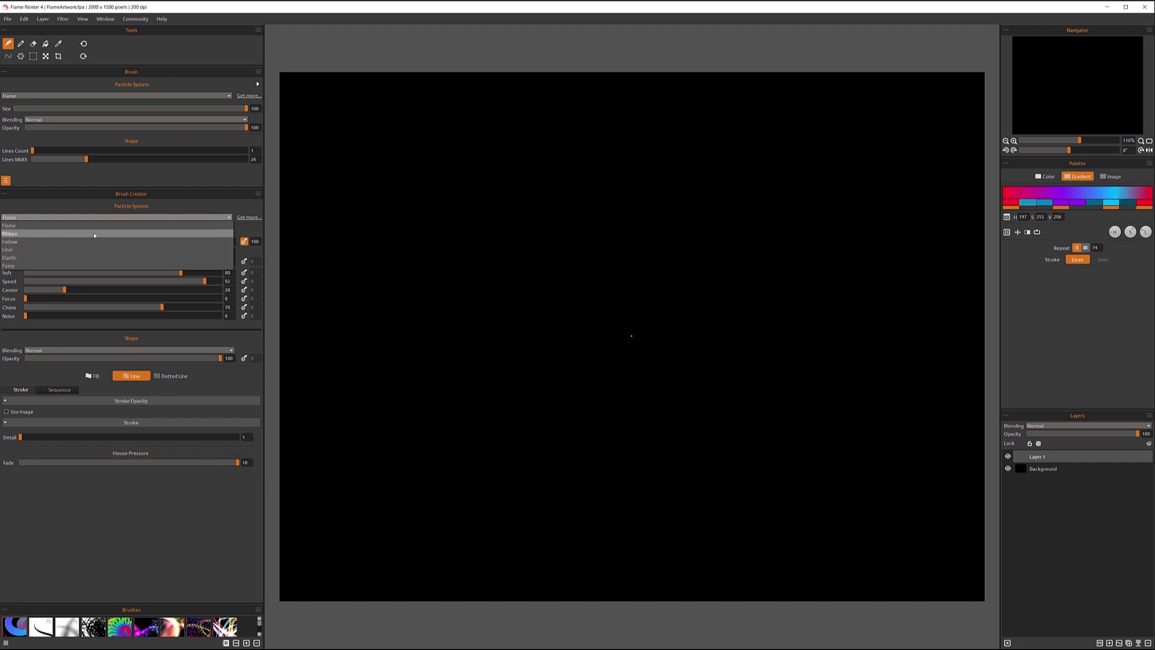
{"action": "left_click", "coordinate": [95, 234]}
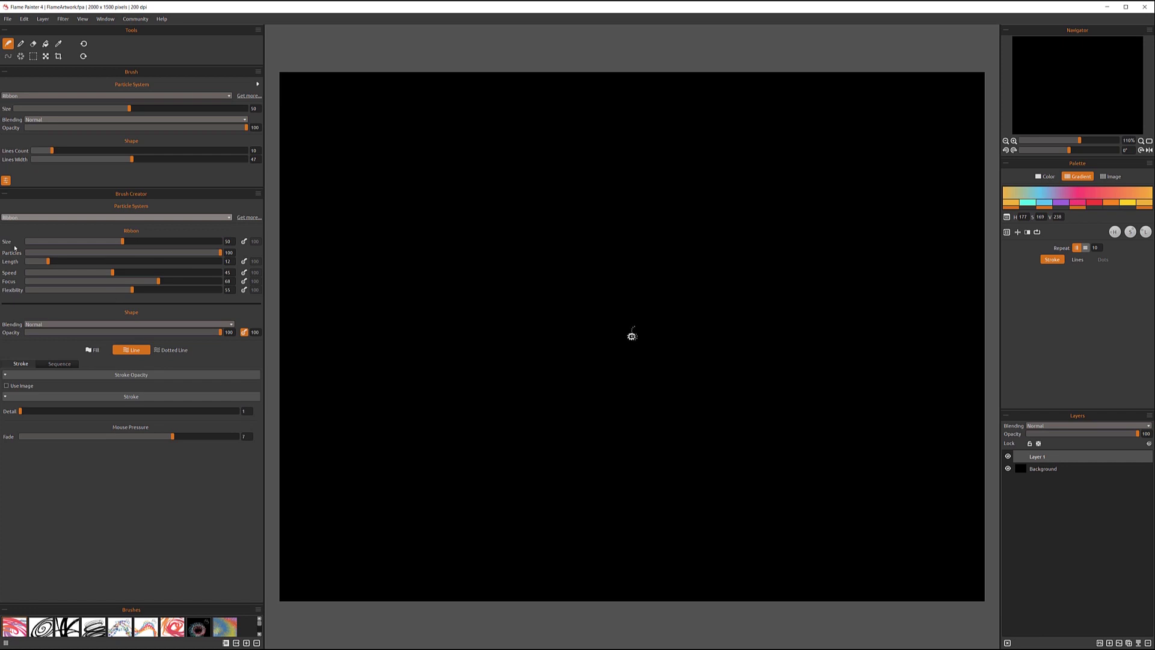
{"action": "left_click", "coordinate": [111, 217]}
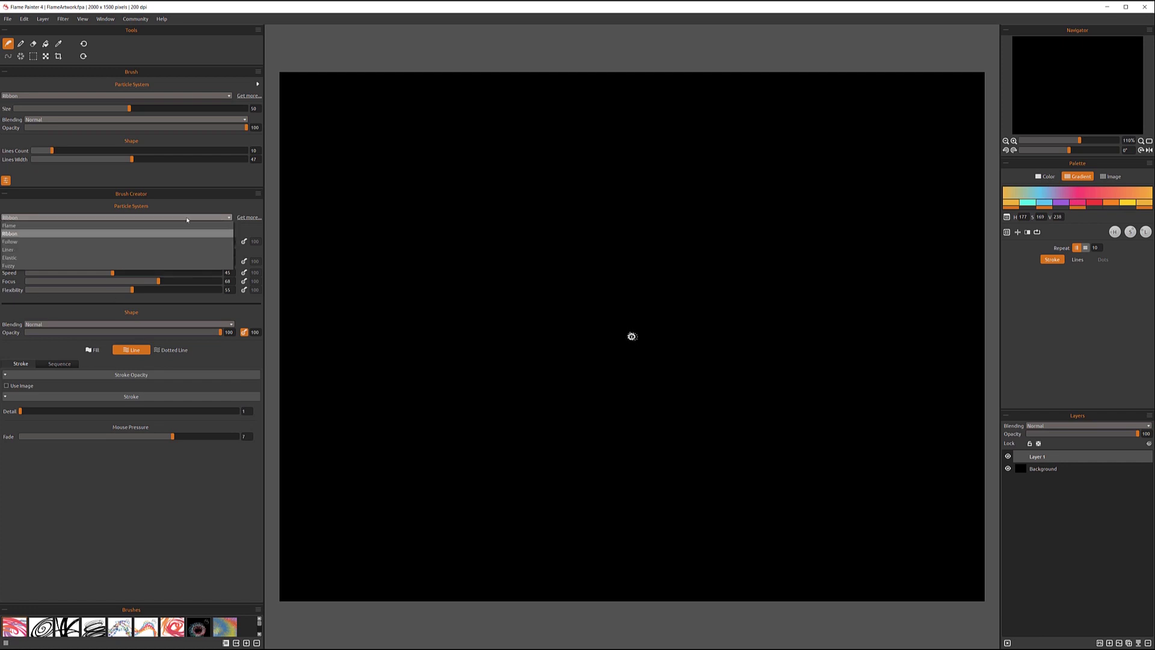
{"action": "left_click", "coordinate": [114, 243]}
{"action": "left_click", "coordinate": [155, 217]}
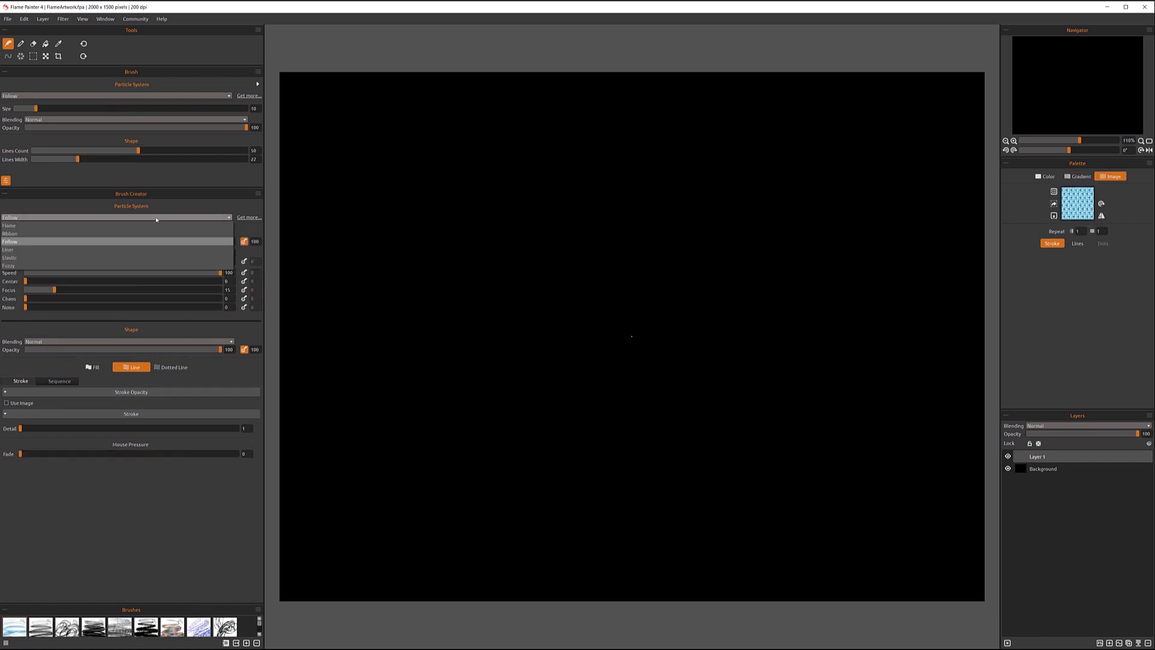
{"action": "left_click", "coordinate": [85, 250]}
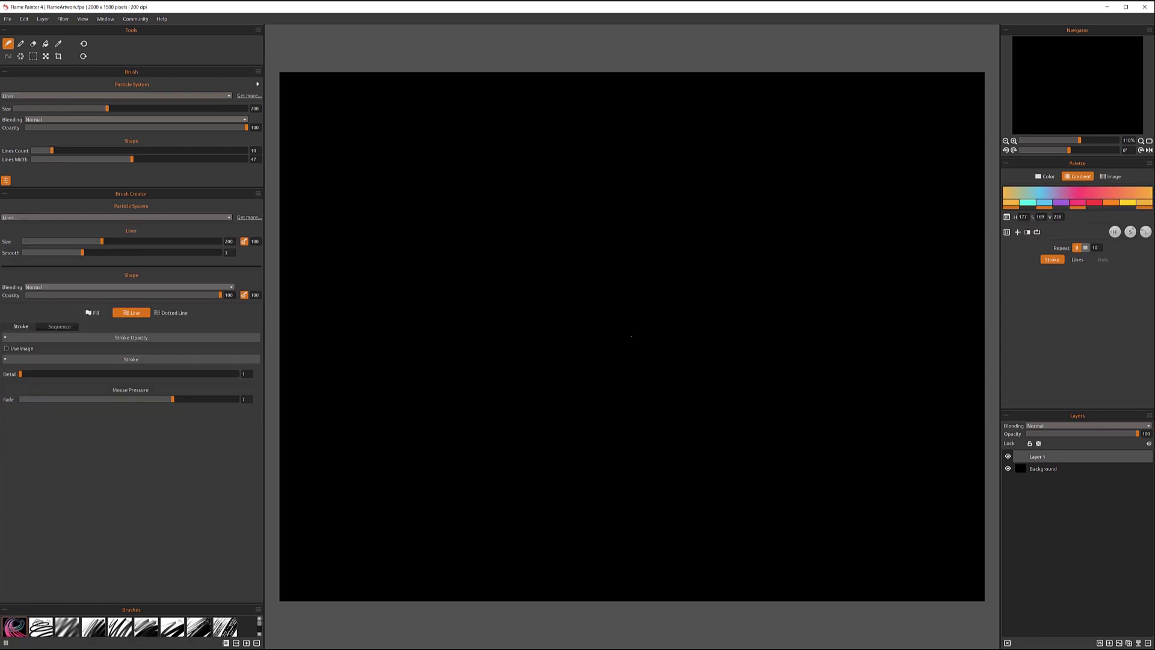
- Try the Elastic and Fuzzy particle systems, then settle on Flame
{"action": "left_click", "coordinate": [186, 217]}
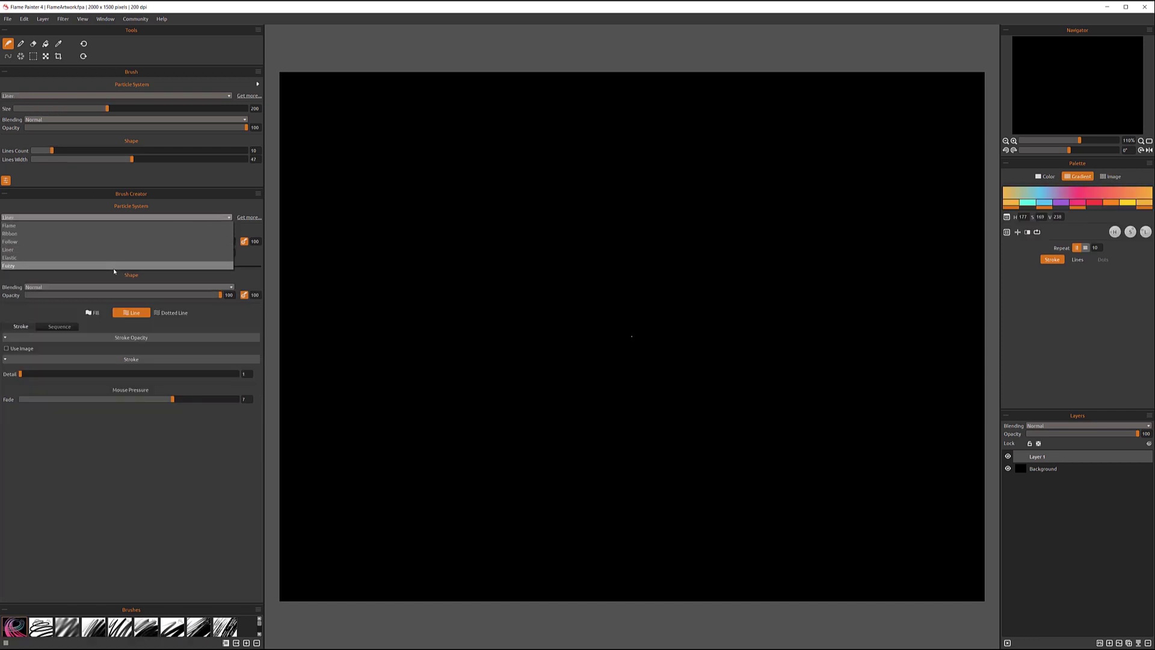
{"action": "left_click", "coordinate": [115, 258]}
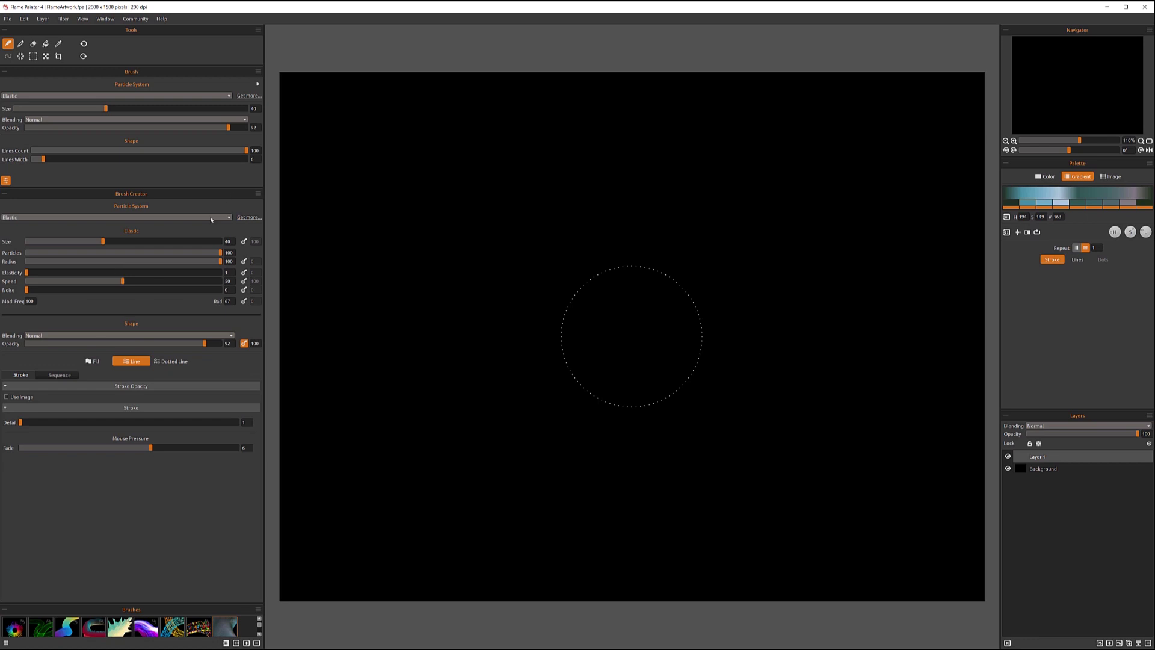
{"action": "left_click", "coordinate": [120, 217]}
{"action": "left_click", "coordinate": [88, 265]}
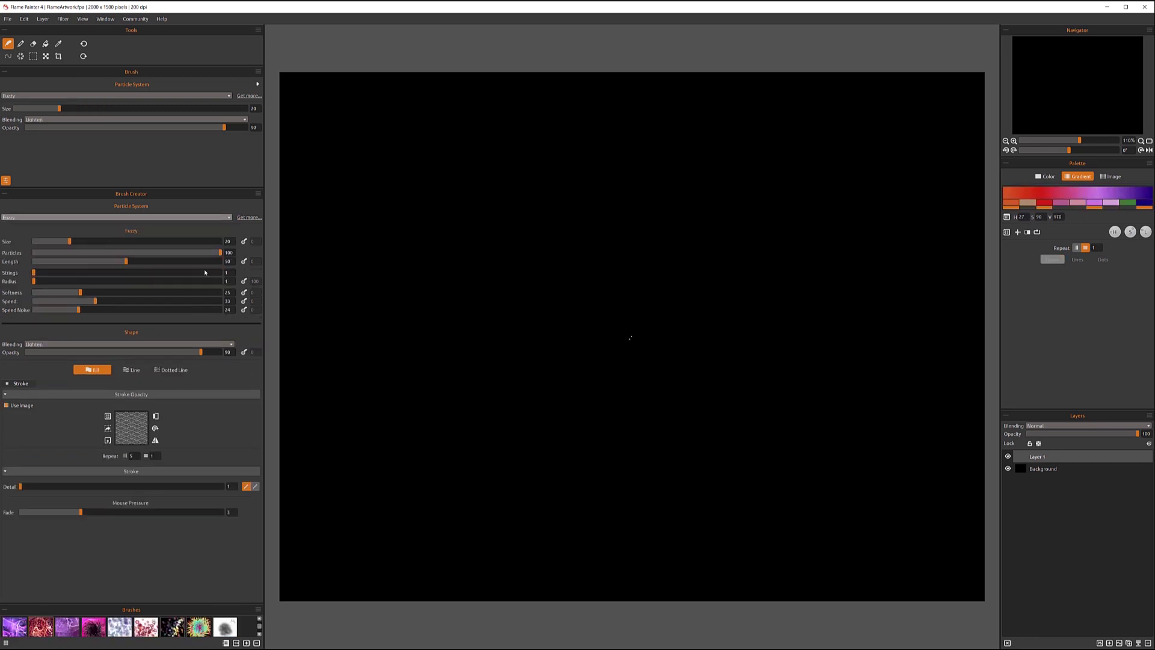
{"action": "left_click", "coordinate": [197, 218]}
{"action": "left_click", "coordinate": [77, 225]}
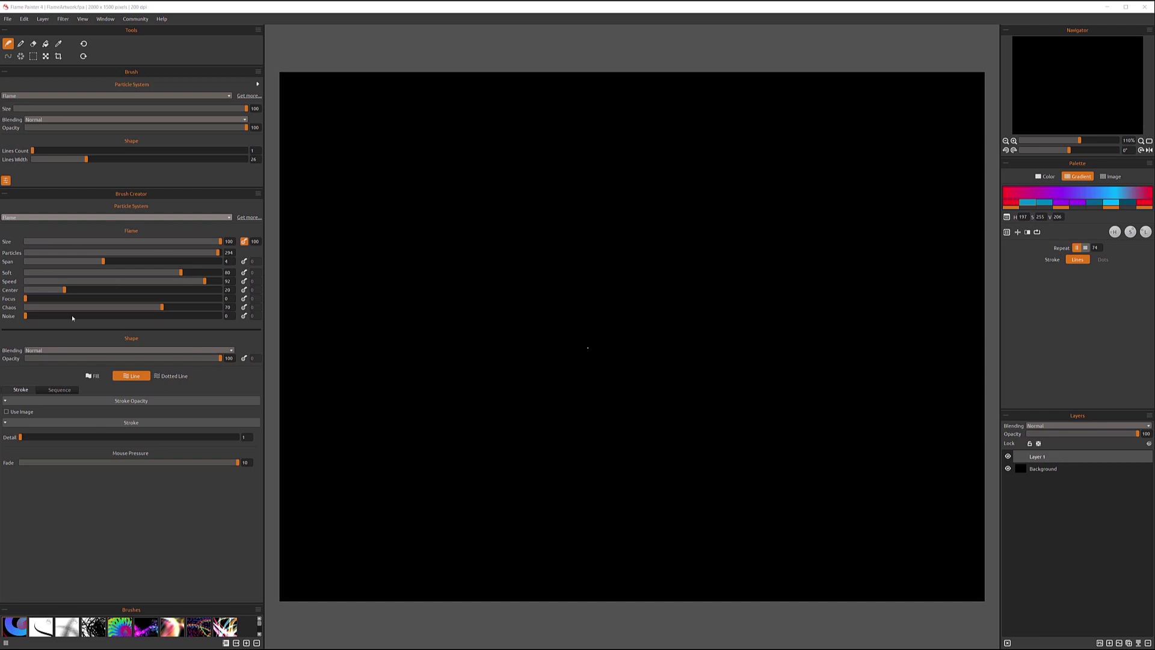
{"action": "left_click", "coordinate": [81, 349]}
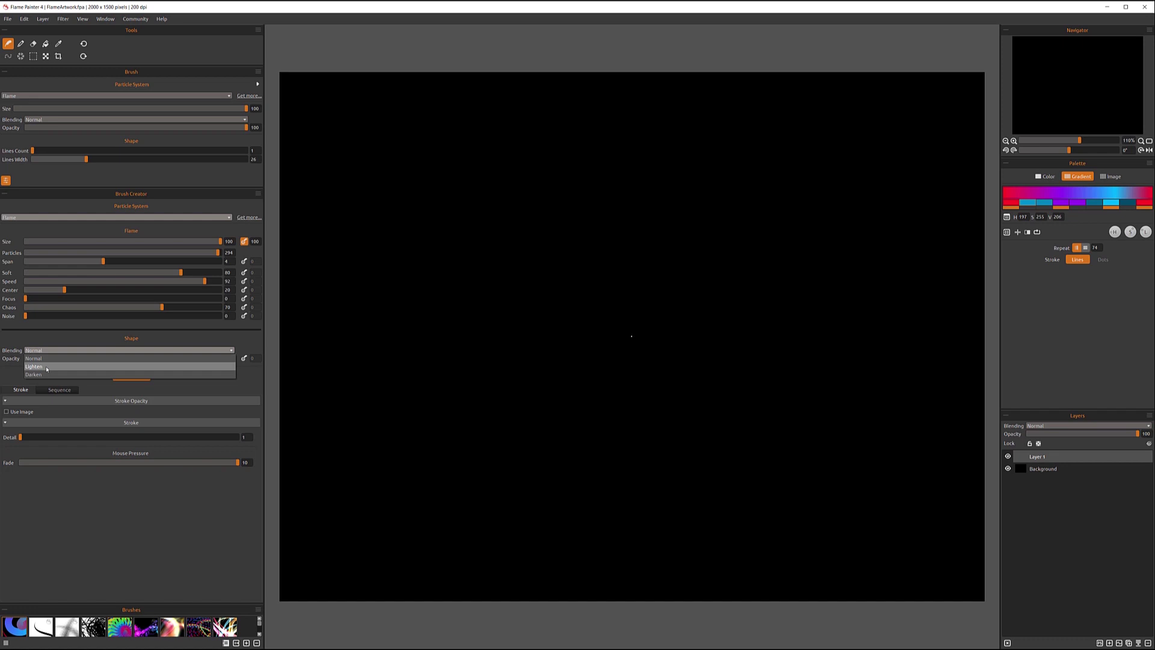
{"action": "left_click", "coordinate": [60, 337]}
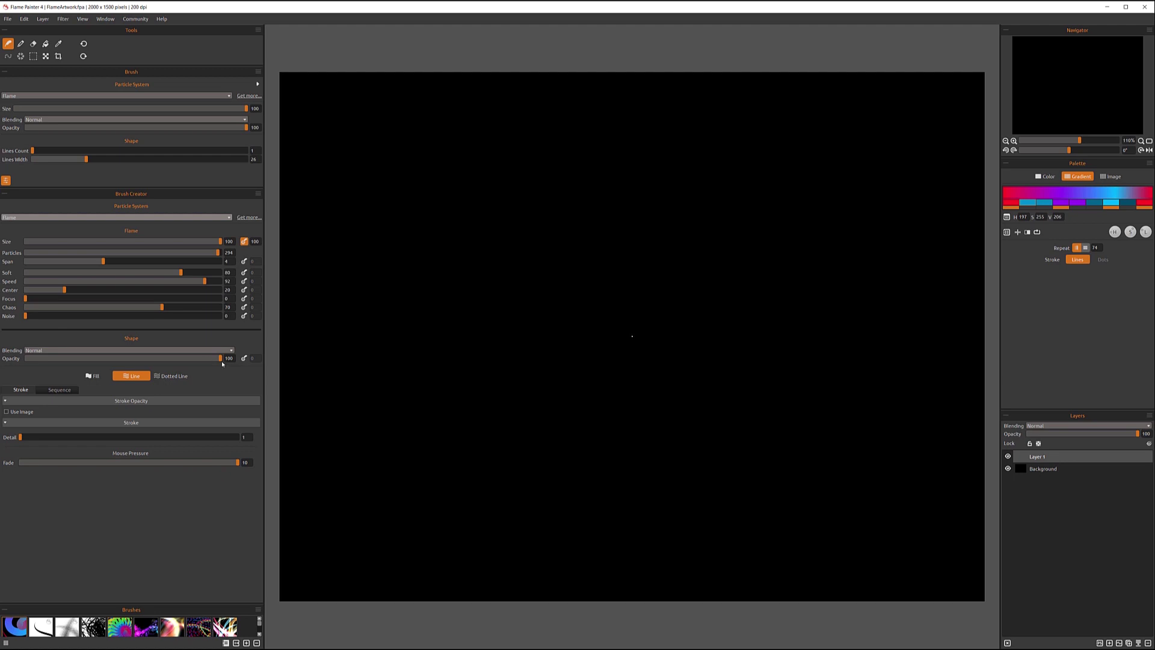
{"action": "mouse_move", "coordinate": [221, 358]}
{"action": "left_mouse_down"}
{"action": "mouse_move", "coordinate": [69, 359]}
{"action": "mouse_move", "coordinate": [222, 358]}
{"action": "left_mouse_up"}
{"action": "left_click", "coordinate": [244, 358]}
{"action": "left_click", "coordinate": [245, 358]}
- Compare the Dotted Line, Fill and Line shape modes and view the line's Sequence settings
{"action": "left_click", "coordinate": [98, 377]}
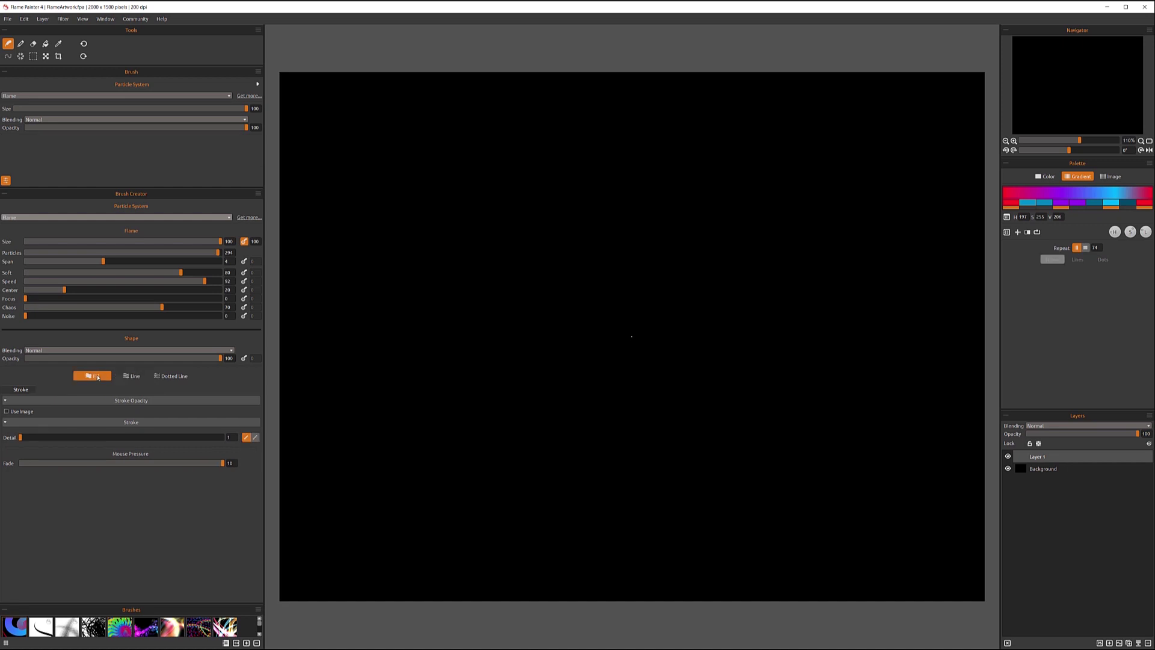
{"action": "left_click", "coordinate": [166, 375]}
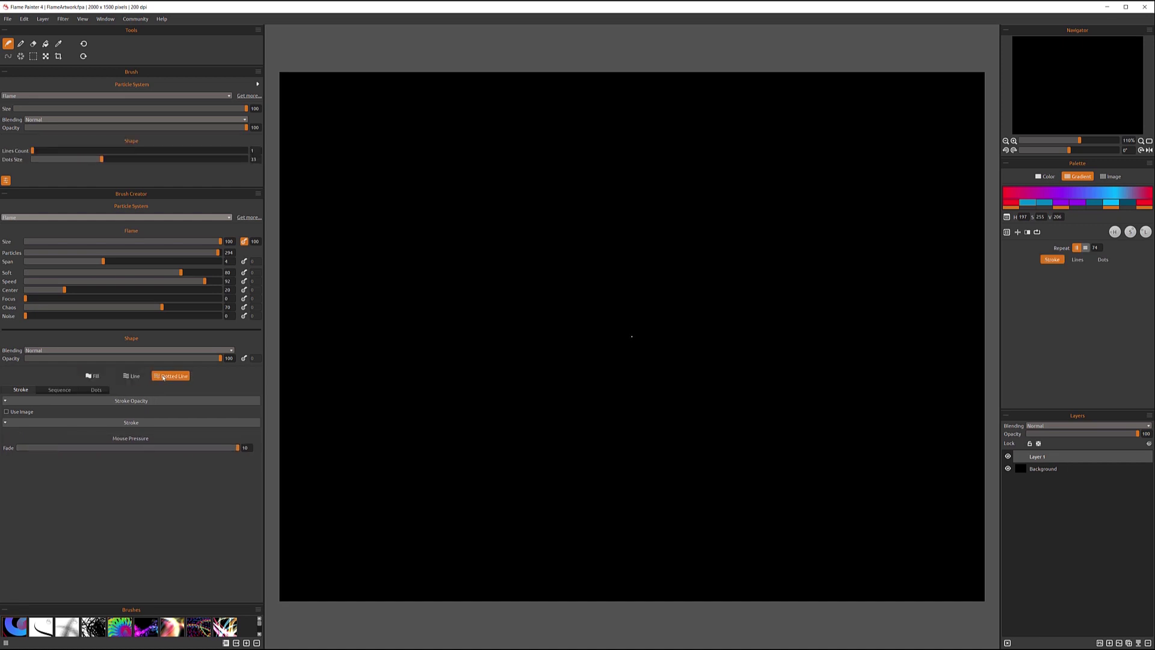
{"action": "left_click", "coordinate": [93, 376]}
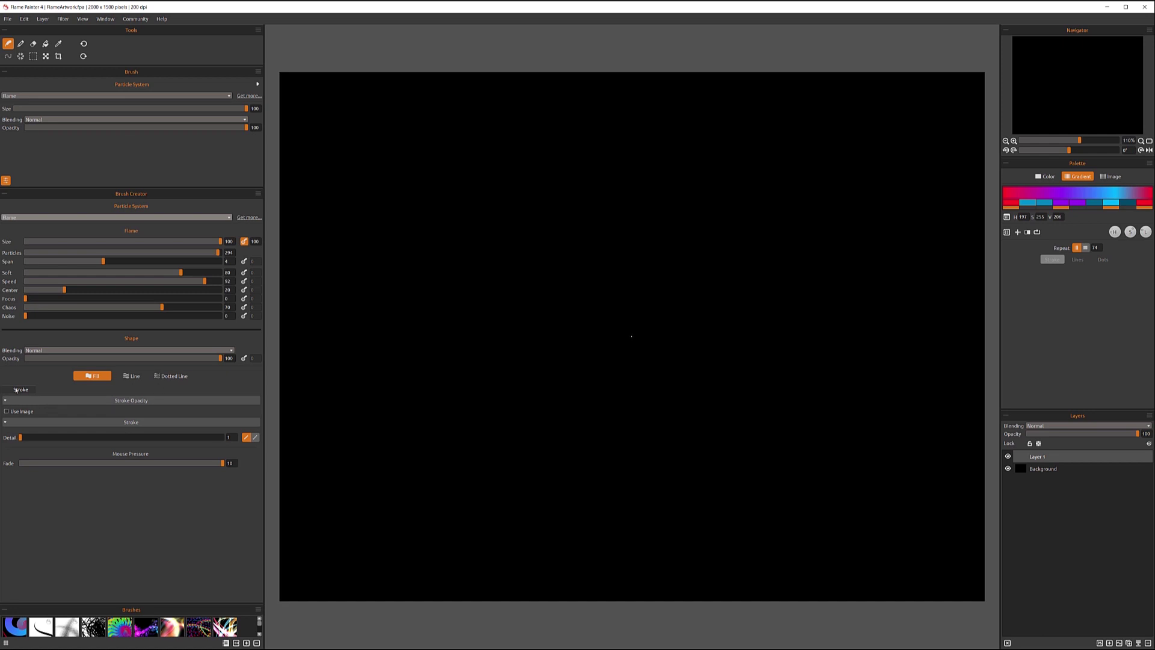
{"action": "left_click", "coordinate": [123, 376]}
{"action": "left_click", "coordinate": [62, 389]}
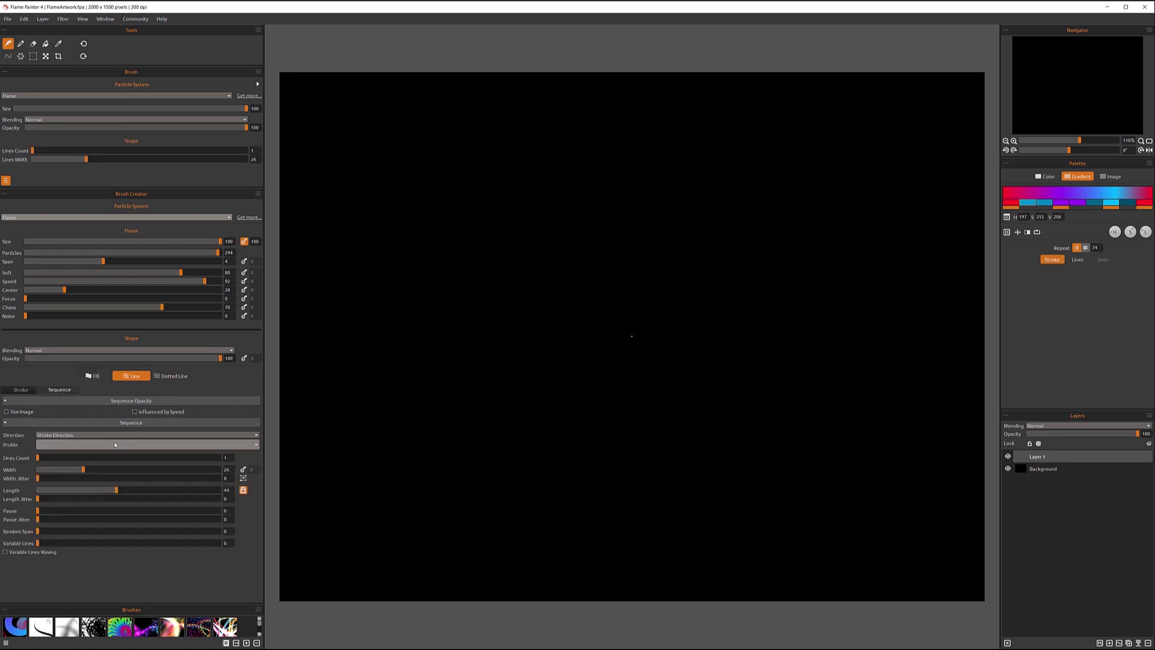
- Settle the shape on Dotted Line, reviewing its Dots and Stroke settings
{"action": "left_click", "coordinate": [171, 376]}
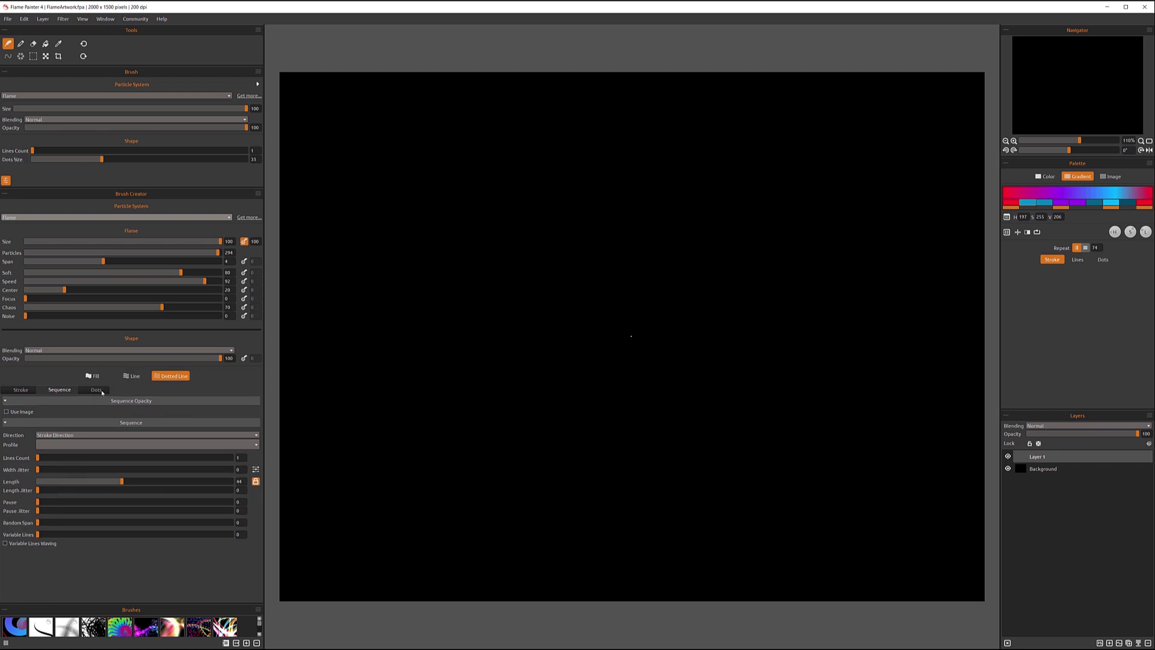
{"action": "left_click", "coordinate": [97, 389]}
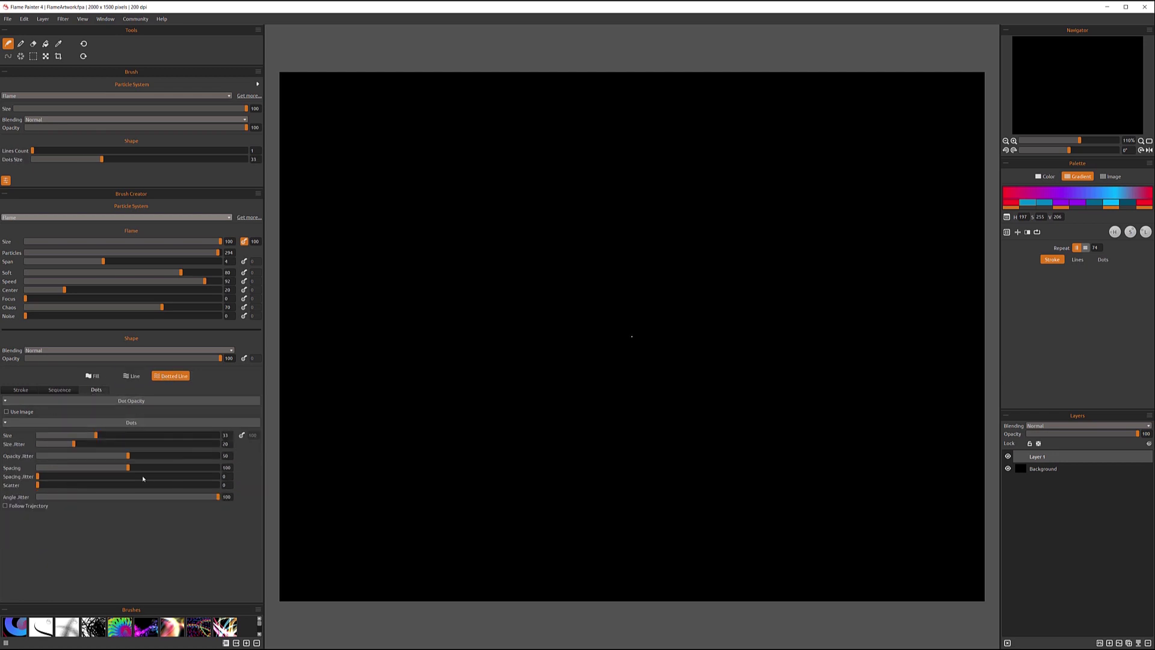
{"action": "left_click", "coordinate": [130, 376]}
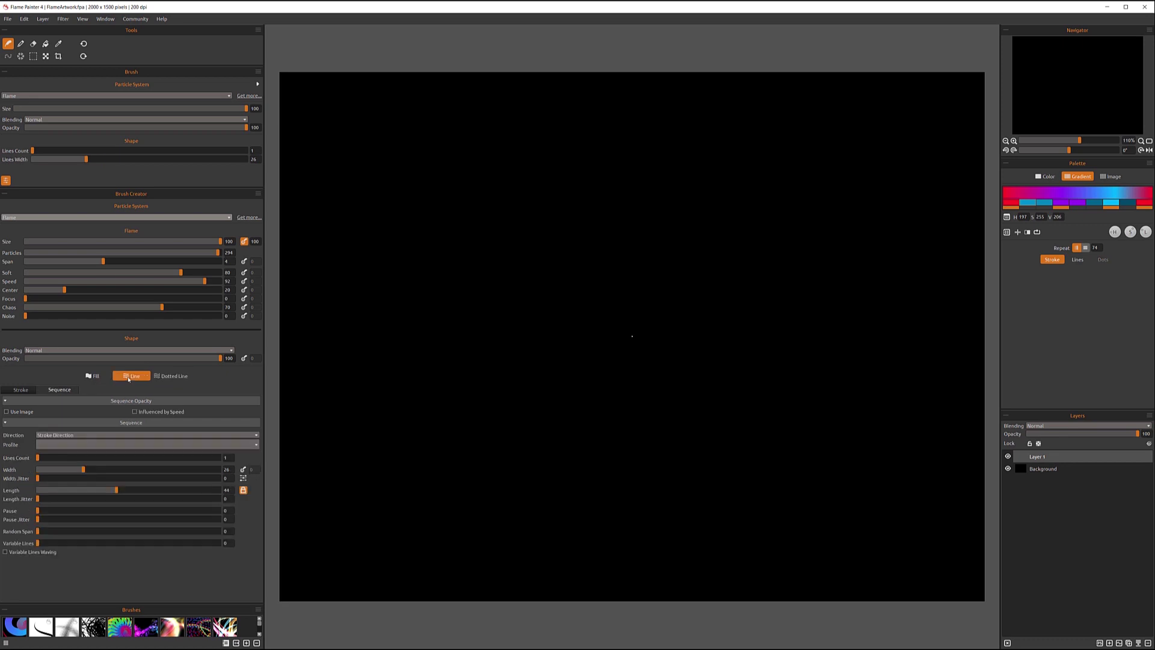
{"action": "left_click", "coordinate": [174, 378]}
{"action": "left_click", "coordinate": [93, 390]}
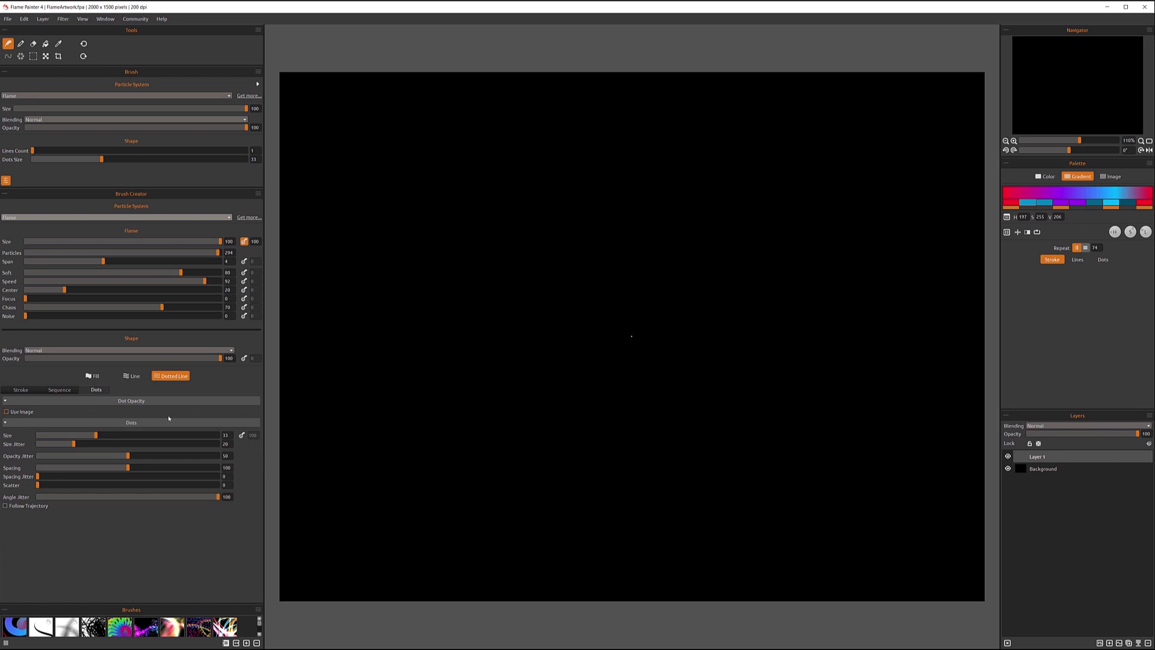
{"action": "left_click", "coordinate": [26, 390]}
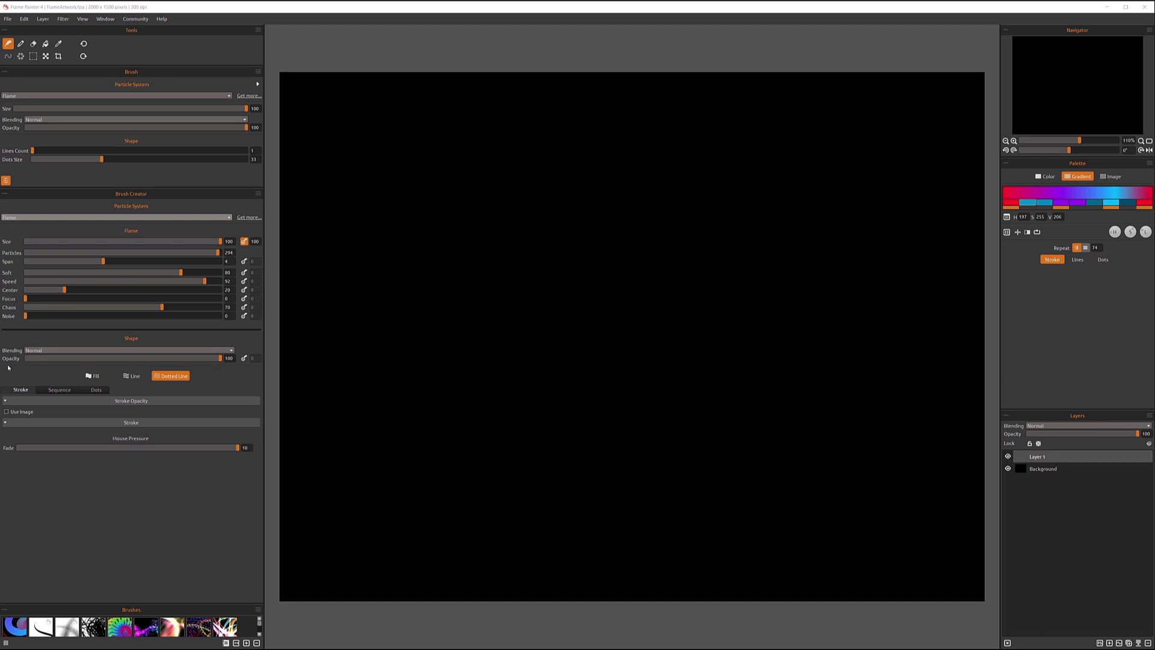
- Enable Use Image for stroke opacity and switch the Palette to Image mode
{"action": "left_click", "coordinate": [7, 412]}
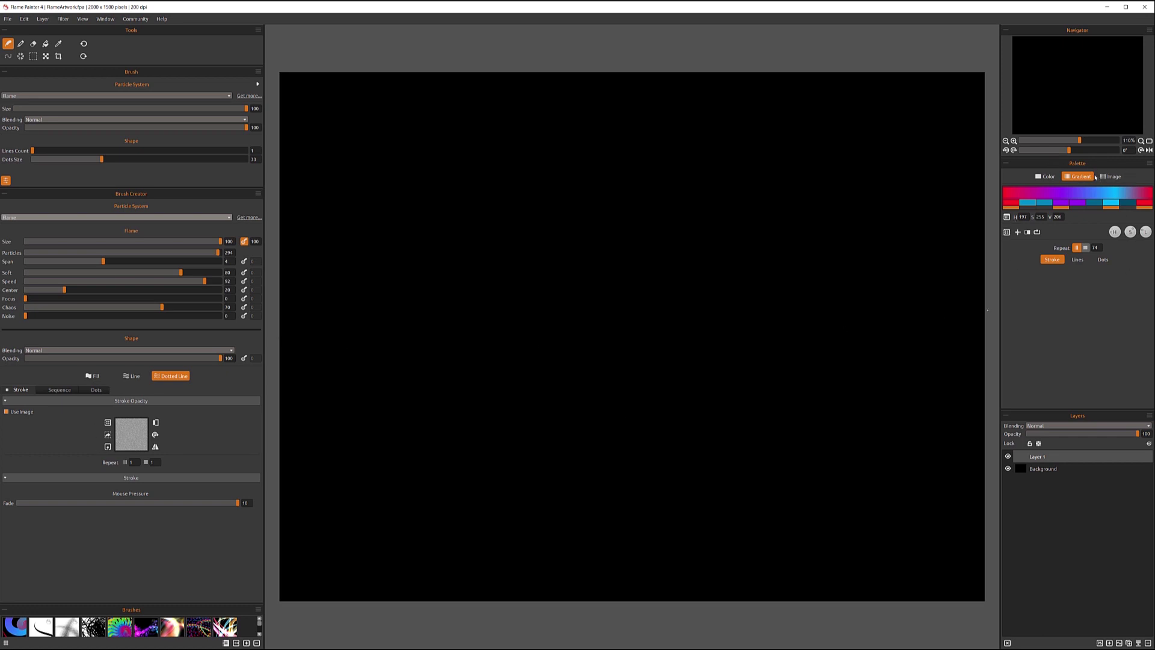
{"action": "left_click", "coordinate": [1112, 178]}
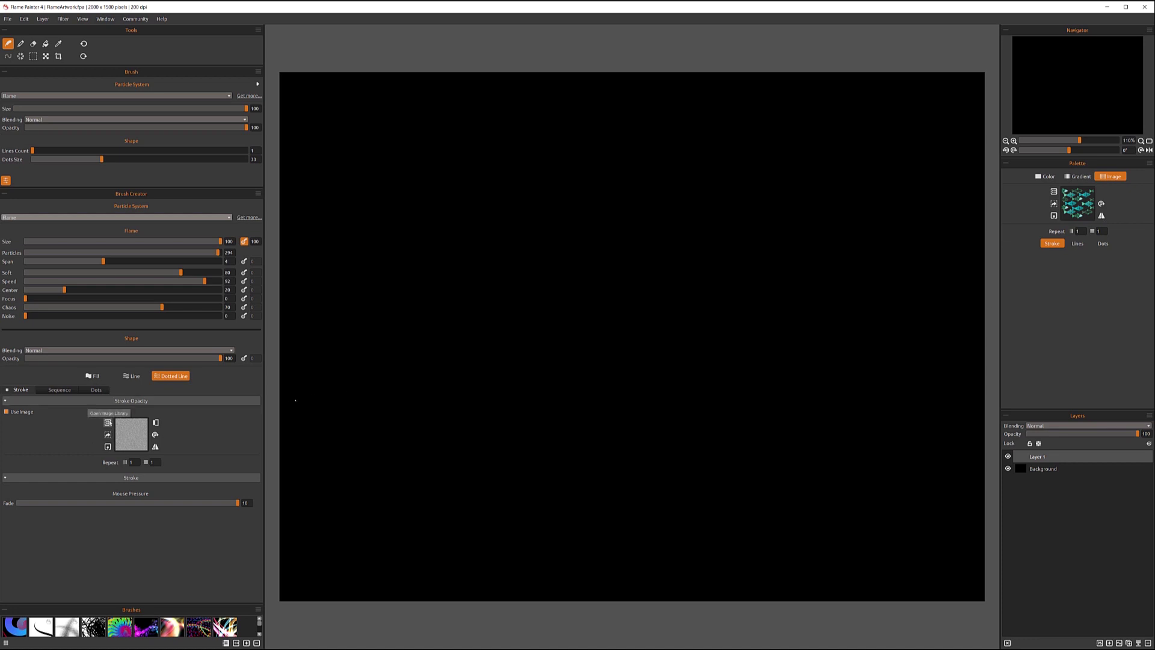
- Choose the shape splat image for stroke opacity from the Image Library, then close it
{"action": "left_click", "coordinate": [108, 423]}
{"action": "mouse_move", "coordinate": [329, 444]}
{"action": "left_mouse_down"}
{"action": "mouse_move", "coordinate": [324, 537]}
{"action": "mouse_move", "coordinate": [327, 516]}
{"action": "left_mouse_up"}
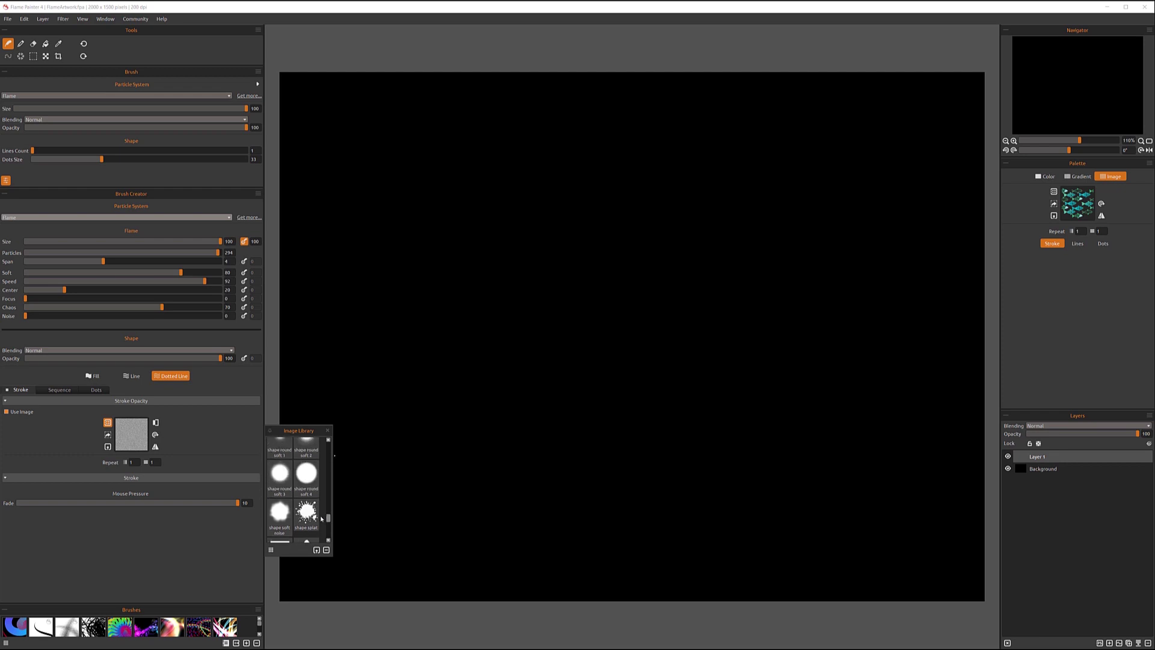
{"action": "left_click", "coordinate": [306, 512]}
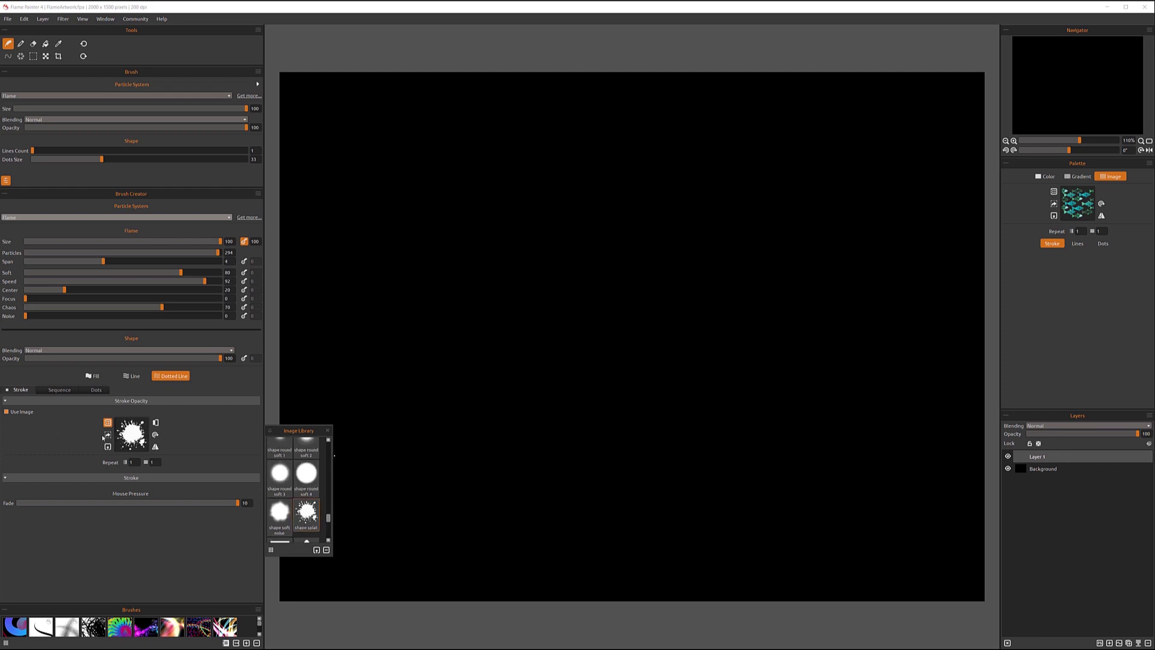
{"action": "left_click", "coordinate": [222, 443]}
{"action": "left_click", "coordinate": [326, 432]}
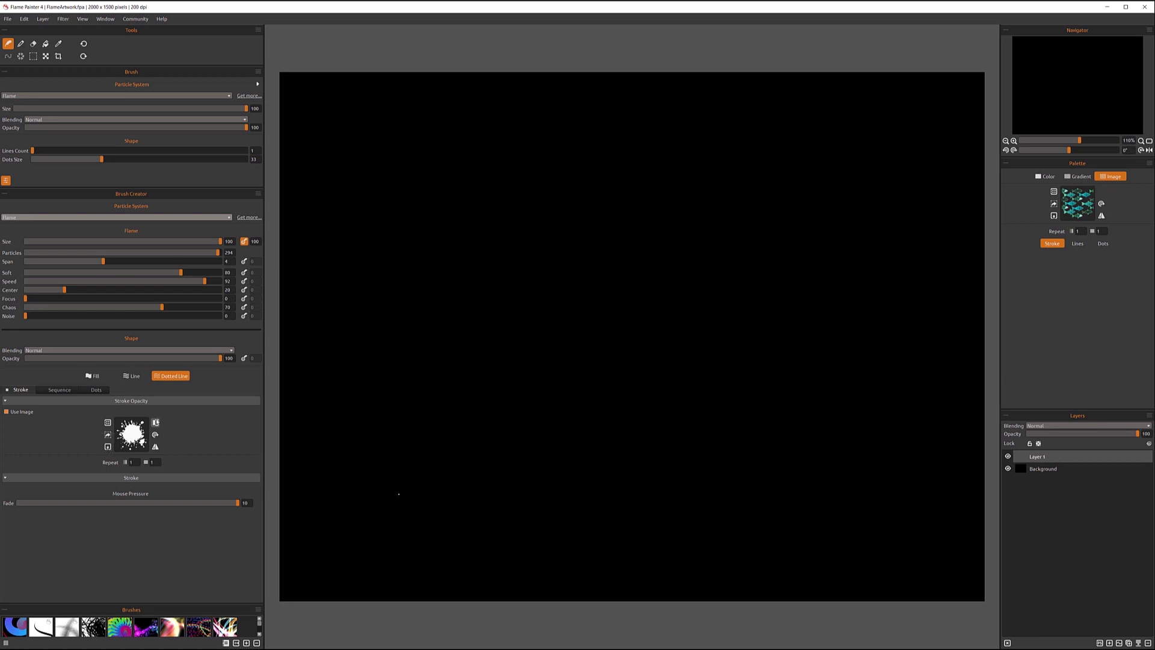
- Toggle the opacity image's Invert on and off, then return the palette to Color mode
{"action": "left_click", "coordinate": [155, 423]}
{"action": "left_click", "coordinate": [156, 422]}
{"action": "key", "text": "ctrl+z"}
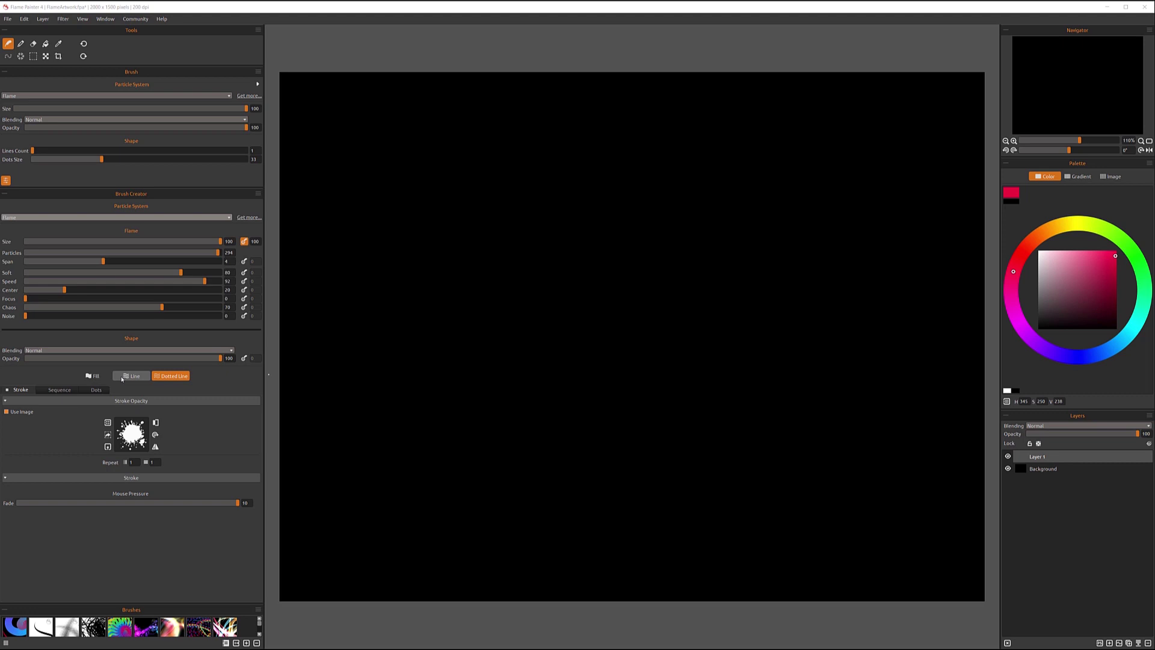
- Switch the shape to Fill and set stroke Detail to 2, toggling its pen response
{"action": "left_click", "coordinate": [93, 375]}
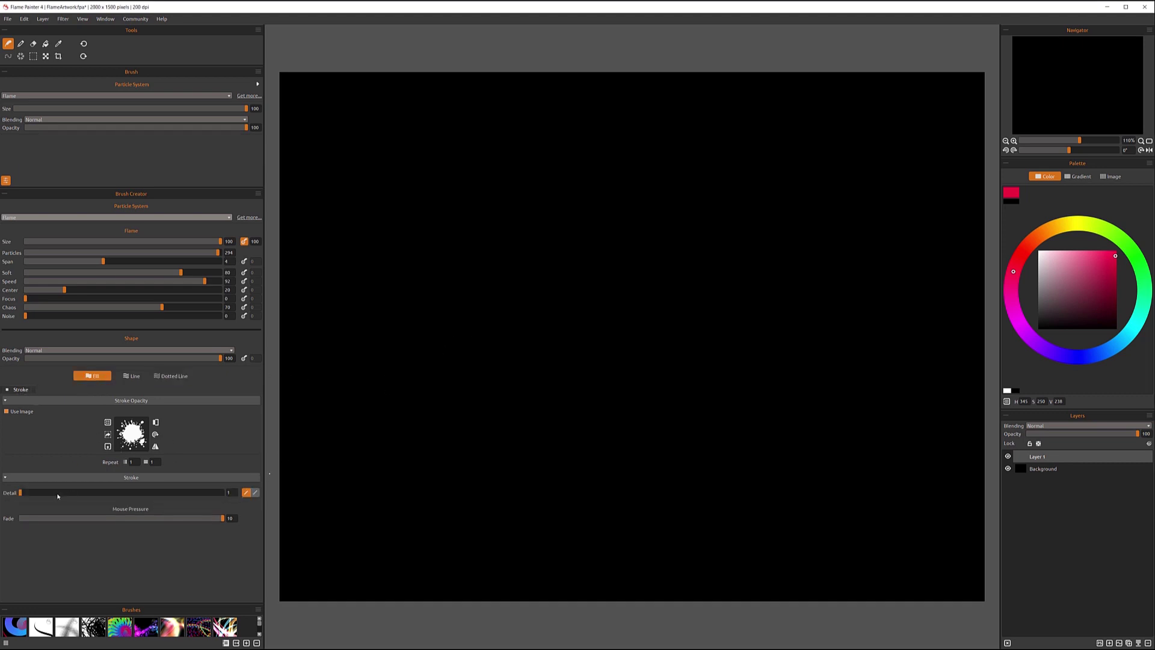
{"action": "left_click_drag", "start_coordinate": [21, 492], "coordinate": [158, 500]}
{"action": "left_click", "coordinate": [257, 492]}
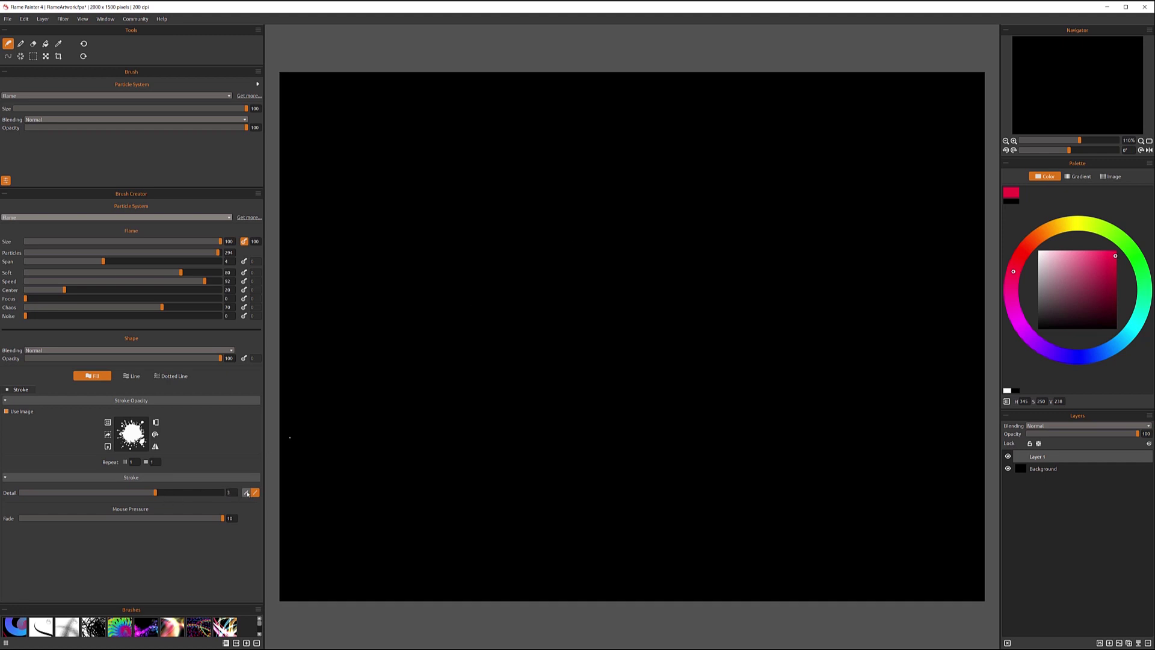
{"action": "left_click_drag", "start_coordinate": [143, 493], "coordinate": [65, 497]}
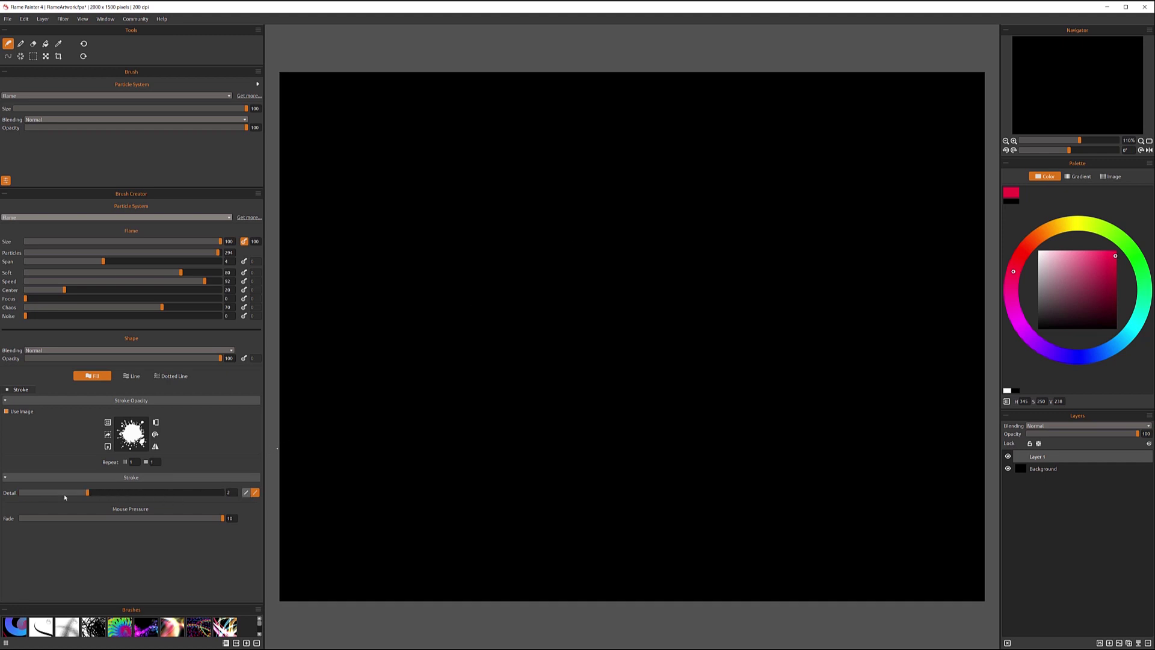